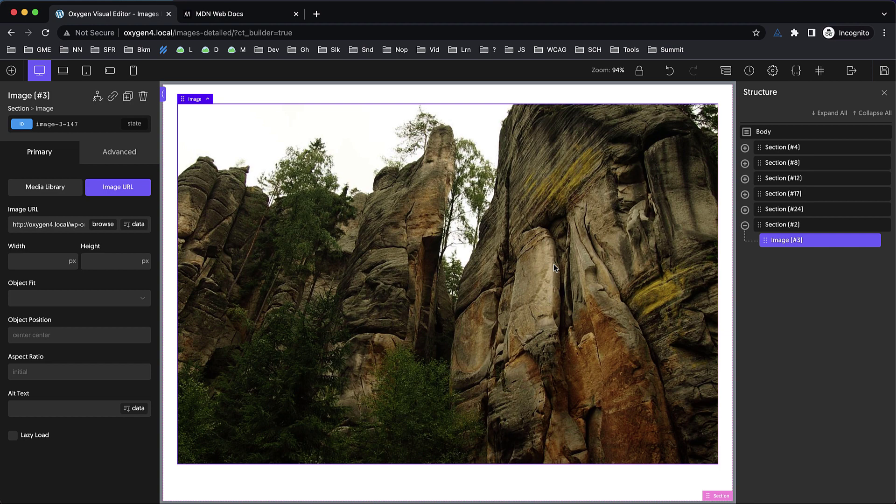
Add a new section below the rock cover image with a 33/33/33 three-column row.
{"action": "left_click", "coordinate": [794, 225]}
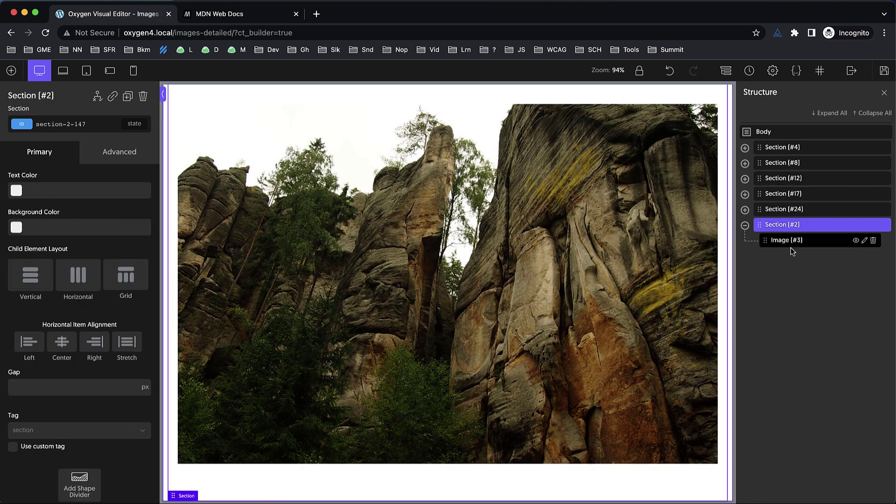
{"action": "left_click", "coordinate": [791, 240]}
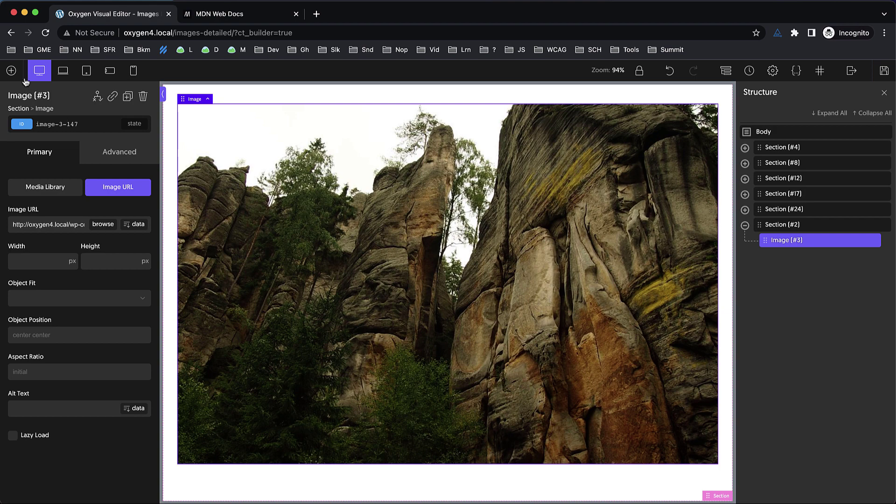
{"action": "left_click", "coordinate": [11, 70]}
{"action": "left_click", "coordinate": [28, 157]}
{"action": "left_click", "coordinate": [12, 71]}
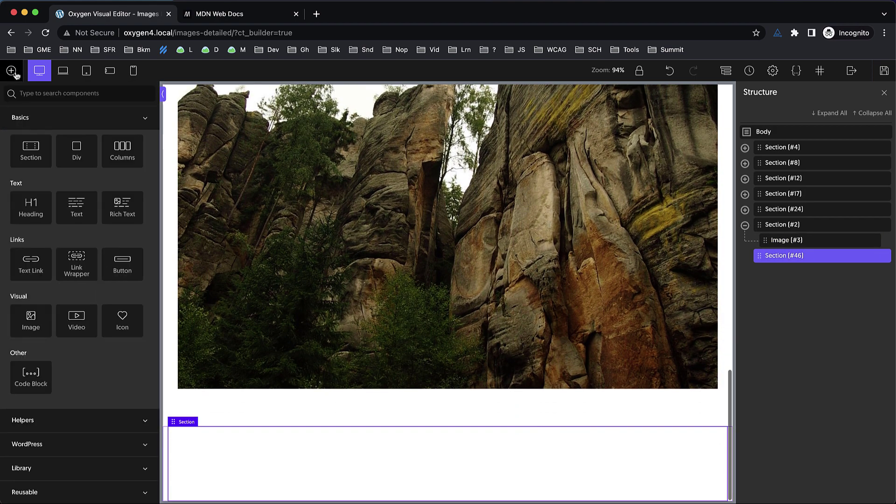
{"action": "type", "text": "columns"}
{"action": "left_click", "coordinate": [32, 126]}
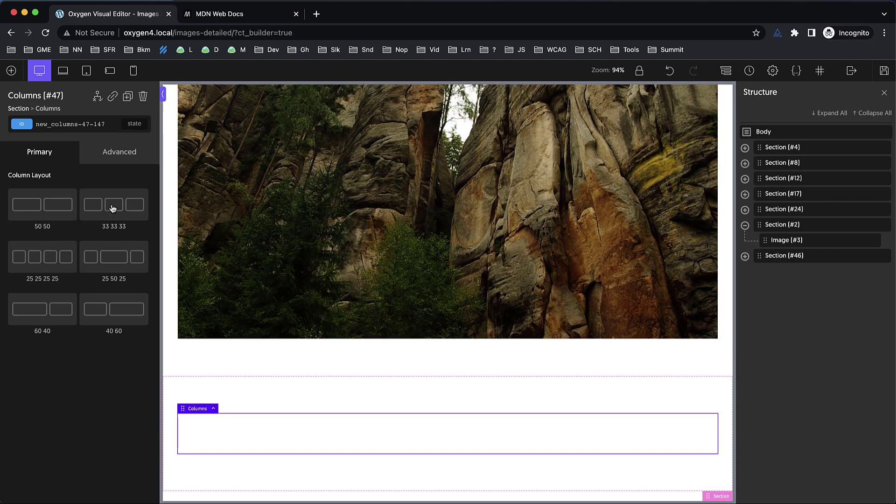
{"action": "left_click", "coordinate": [112, 209]}
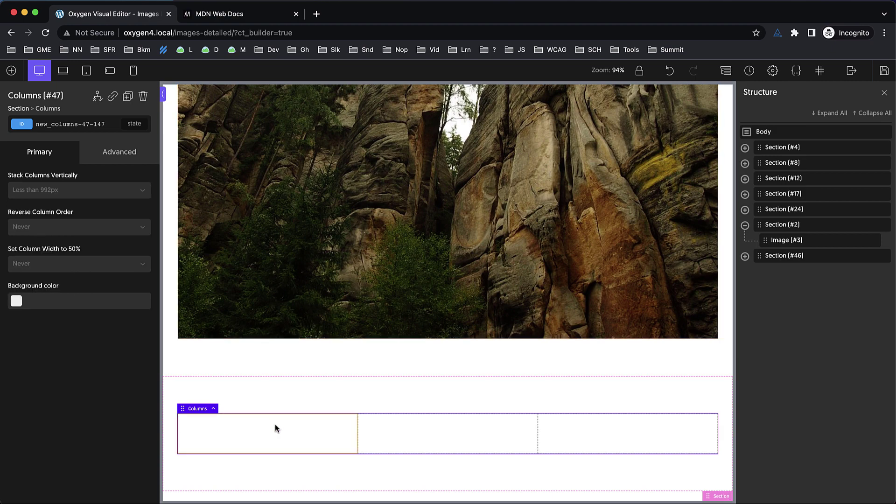
Insert the heart-at-sunset photo from the Media Library into the first column.
{"action": "left_click", "coordinate": [268, 446]}
{"action": "left_click", "coordinate": [11, 70]}
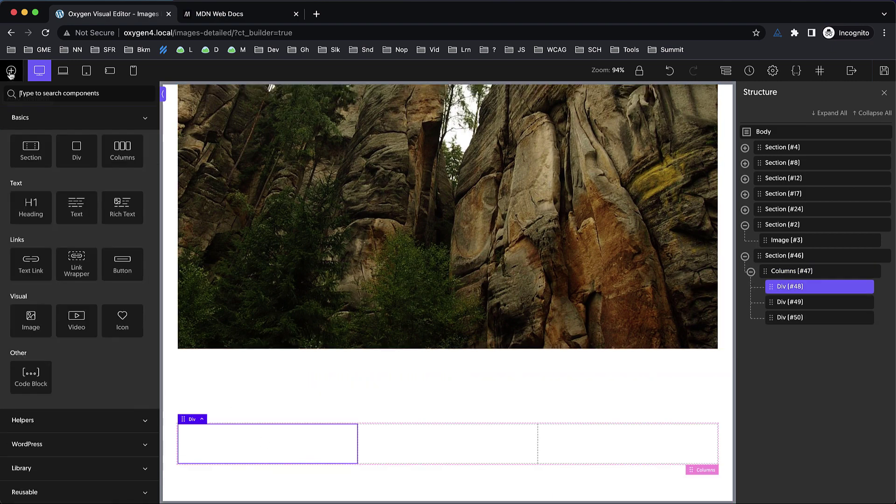
{"action": "type", "text": "image"}
{"action": "left_click", "coordinate": [31, 124]}
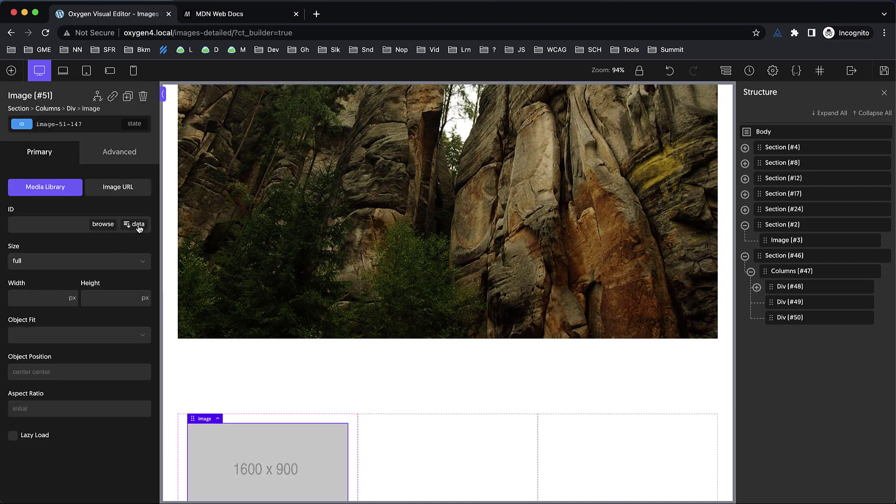
{"action": "left_click", "coordinate": [126, 189]}
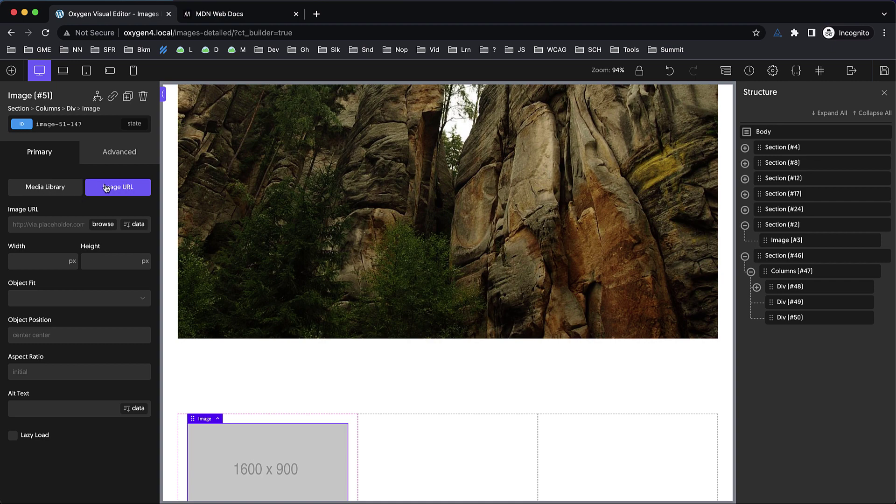
{"action": "left_click", "coordinate": [106, 225]}
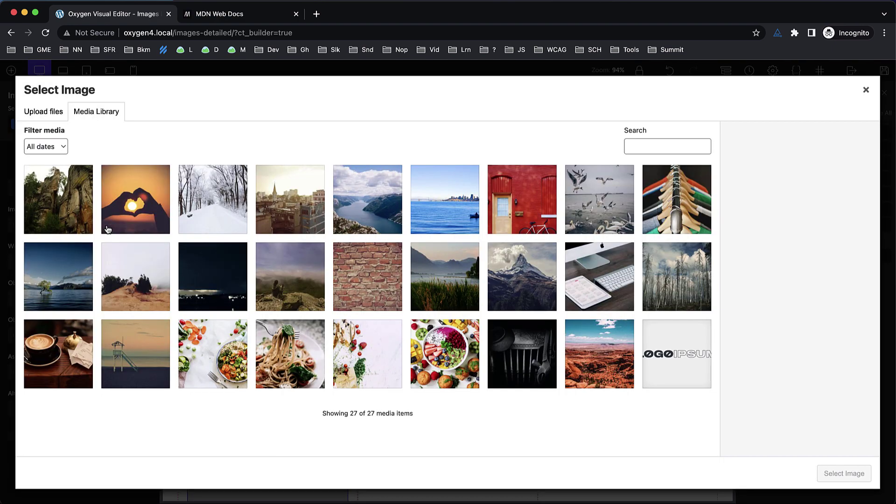
{"action": "left_click", "coordinate": [130, 220]}
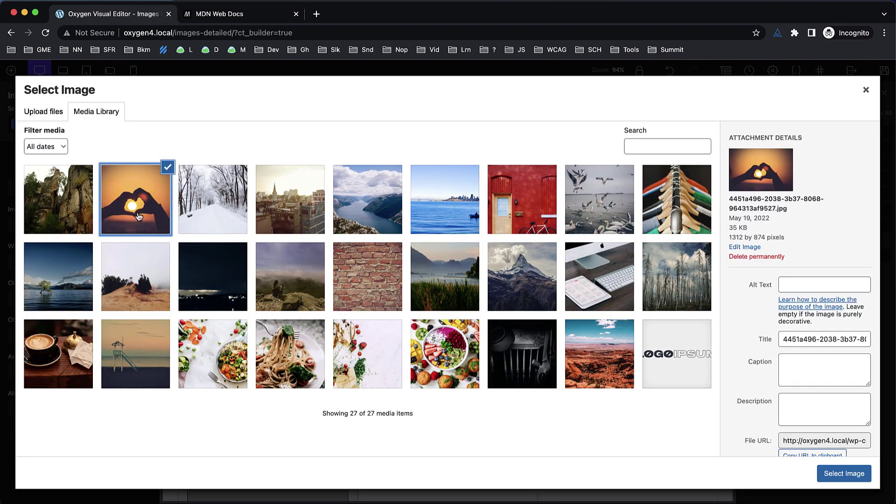
{"action": "left_click", "coordinate": [832, 480]}
{"action": "scroll", "coordinate": [567, 323], "scroll_direction": "down", "scroll_amount": 3}
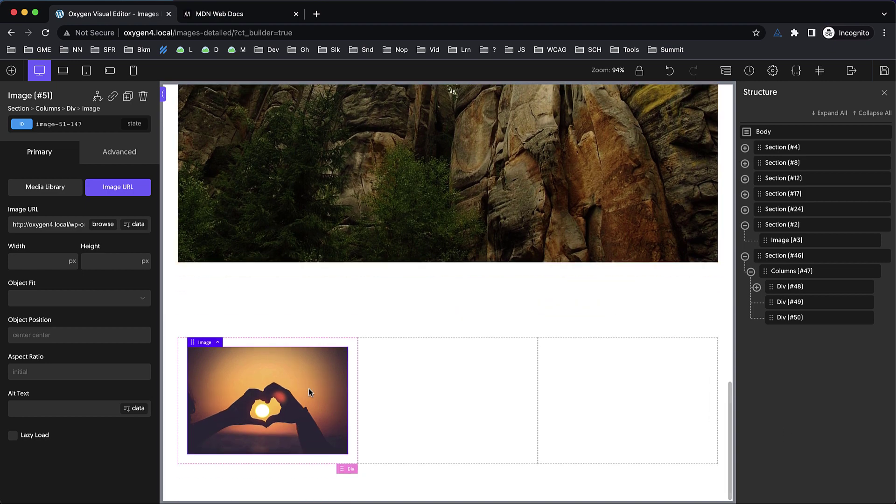
Save the page and open the front end in a new browser tab.
{"action": "left_click", "coordinate": [884, 70]}
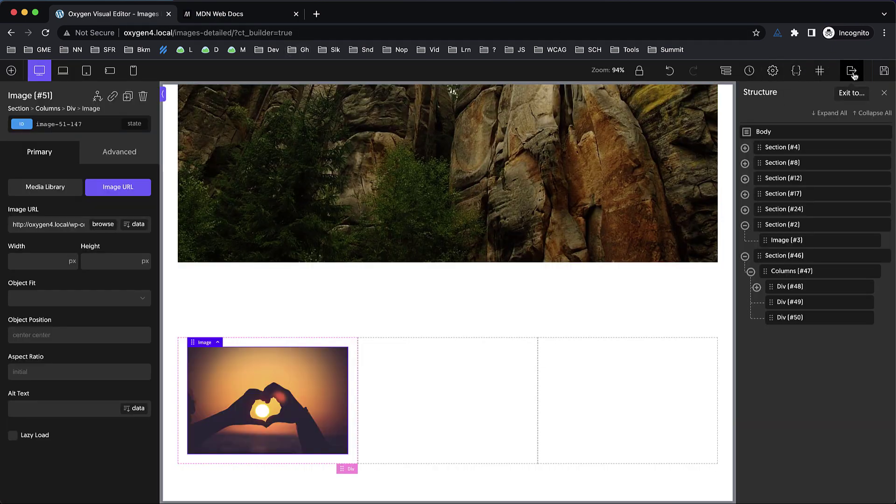
{"action": "mouse_move", "coordinate": [852, 71]}
{"action": "right_click", "coordinate": [854, 104]}
{"action": "left_click", "coordinate": [781, 107]}
{"action": "left_click", "coordinate": [236, 14]}
Filter DevTools' Network panel to Img and hard-reload, listing the 176 kB and 35.9 kB JPGs.
{"action": "right_click", "coordinate": [514, 133]}
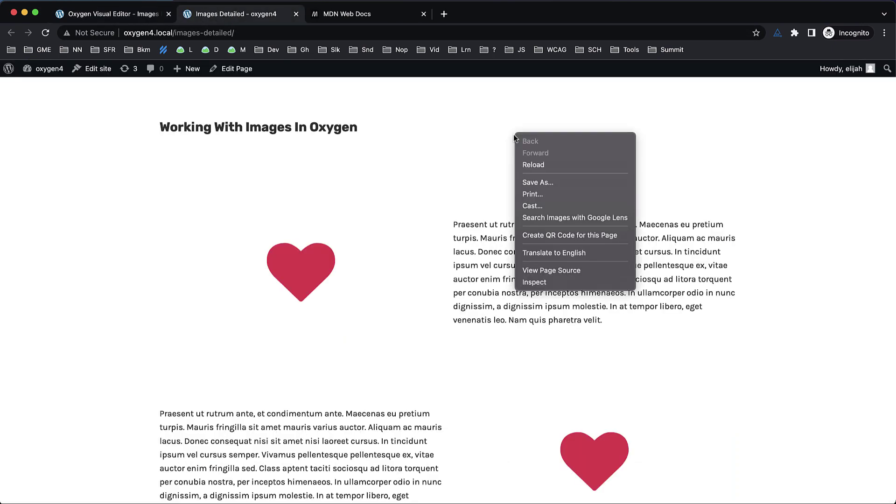
{"action": "left_click", "coordinate": [547, 282]}
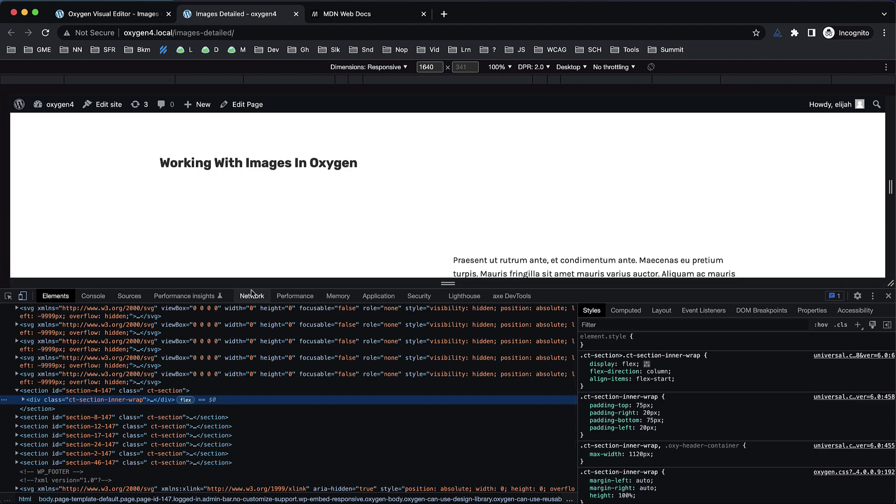
{"action": "left_click", "coordinate": [251, 297]}
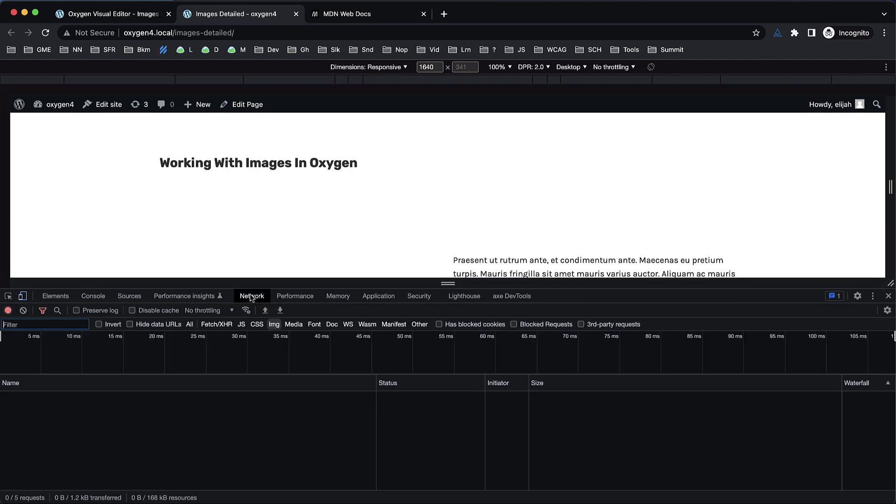
{"action": "left_click", "coordinate": [275, 325]}
{"action": "left_click", "coordinate": [46, 33]}
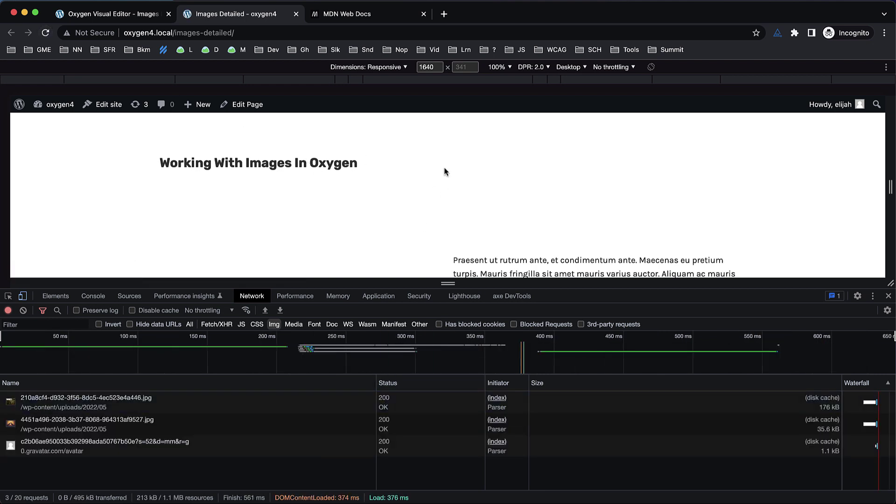
{"action": "key", "text": "super+shift+r"}
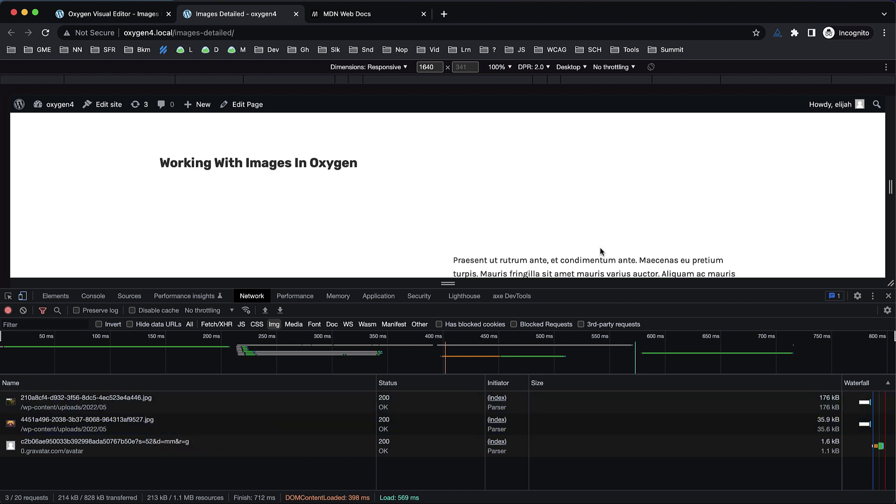
{"action": "left_click_drag", "start_coordinate": [584, 292], "coordinate": [565, 406]}
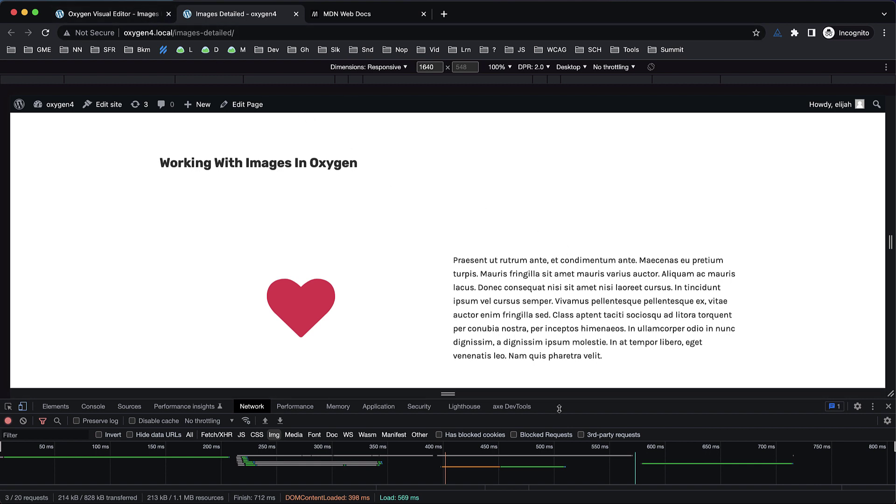
{"action": "left_click_drag", "start_coordinate": [559, 408], "coordinate": [560, 343]}
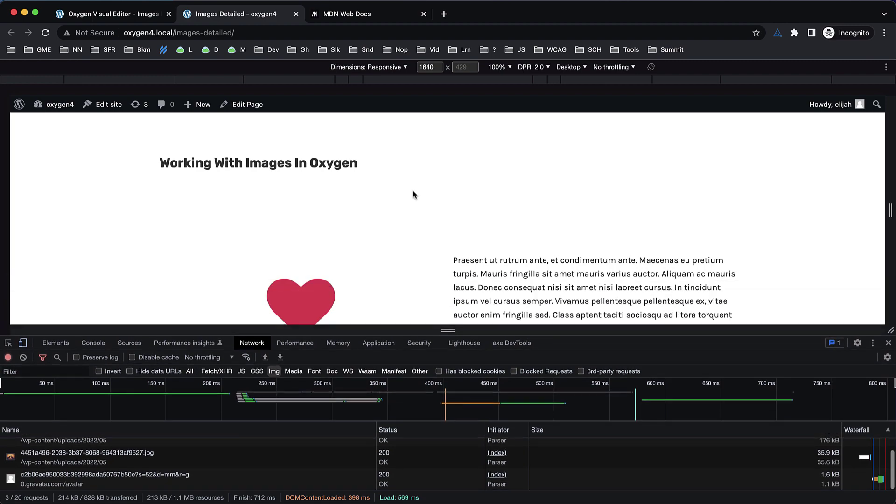
Enable Lazy Load on the heart-at-sunset image (#51) and save the page.
{"action": "left_click", "coordinate": [149, 15]}
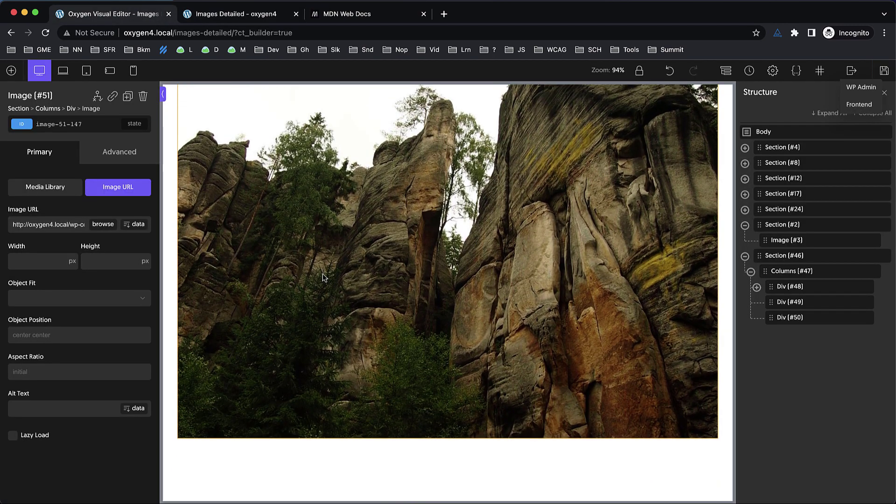
{"action": "left_click", "coordinate": [323, 274]}
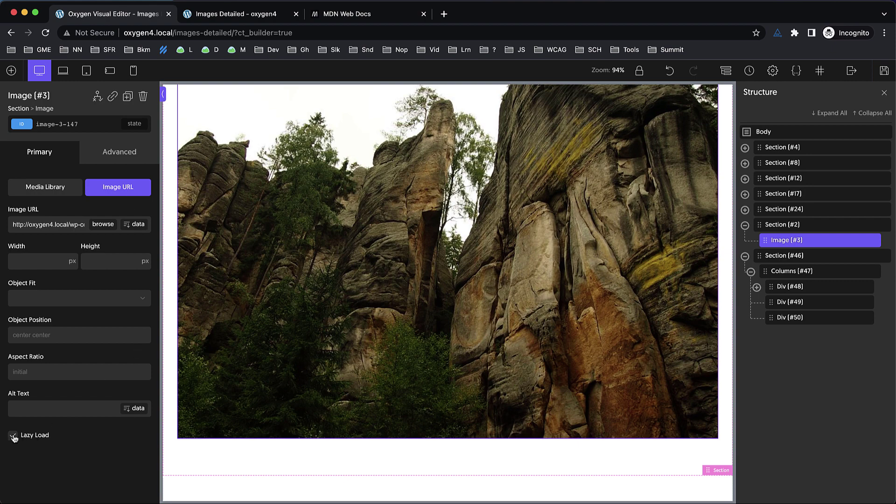
{"action": "scroll", "coordinate": [296, 370], "scroll_direction": "down", "scroll_amount": 4}
{"action": "left_click", "coordinate": [271, 386]}
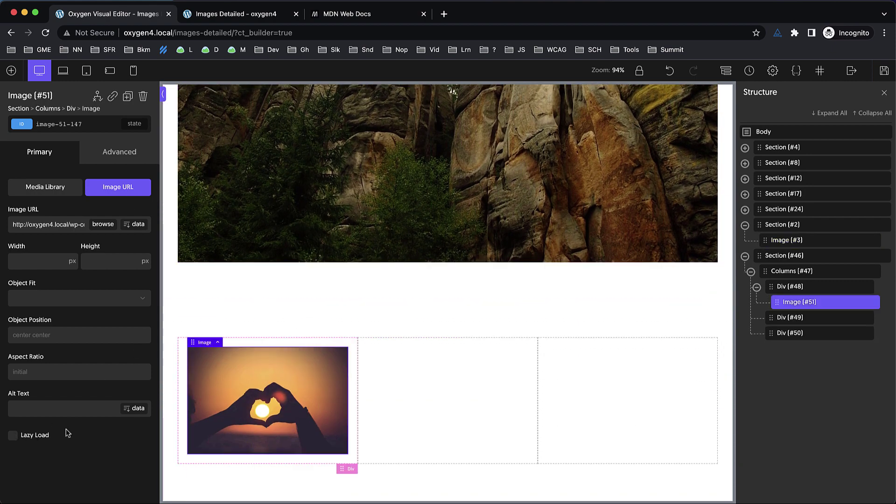
{"action": "left_click", "coordinate": [13, 437]}
{"action": "left_click", "coordinate": [884, 73]}
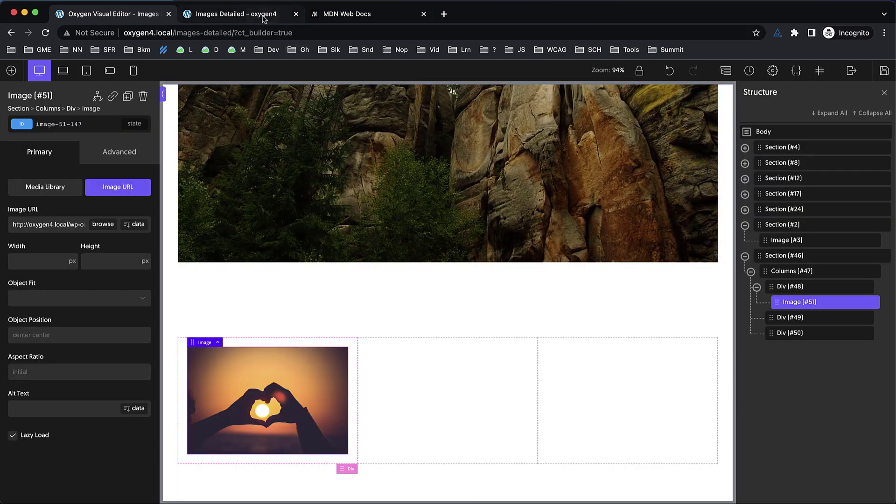
Resize DevTools on the front-end tab and reload to re-record the image requests.
{"action": "left_click", "coordinate": [262, 14]}
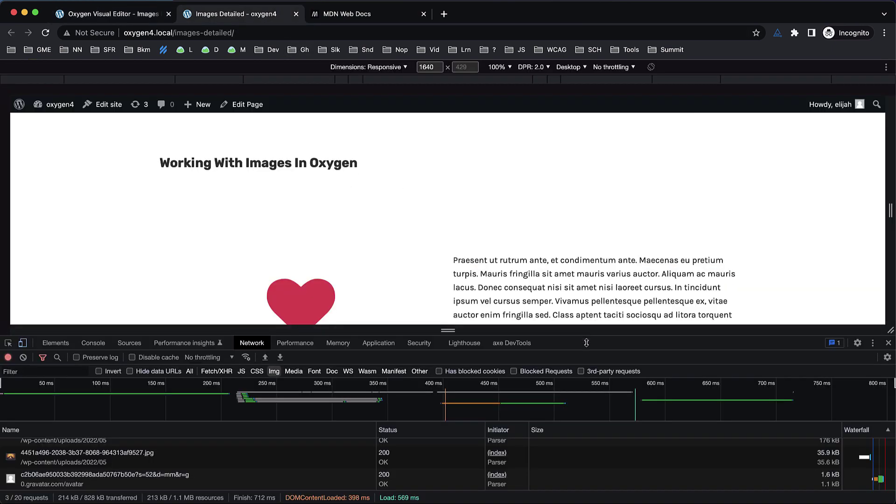
{"action": "left_click_drag", "start_coordinate": [587, 334], "coordinate": [594, 246]}
{"action": "key", "text": "super+r"}
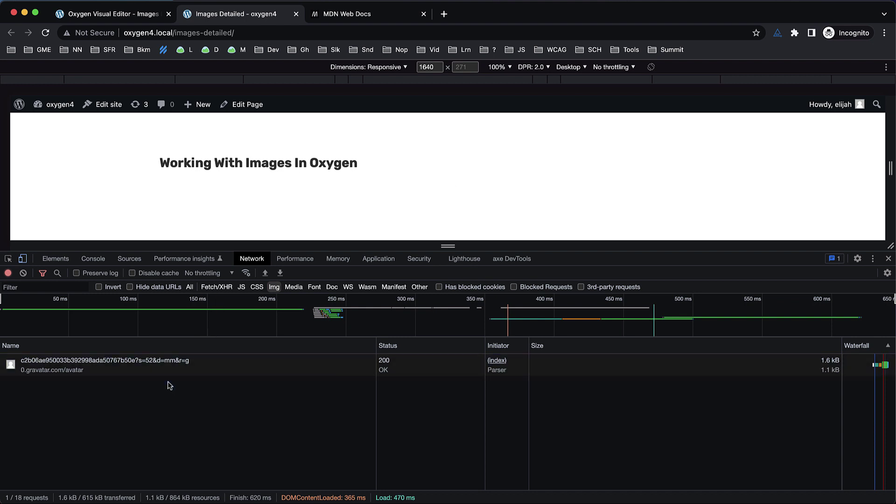
{"action": "left_click_drag", "start_coordinate": [659, 256], "coordinate": [666, 377]}
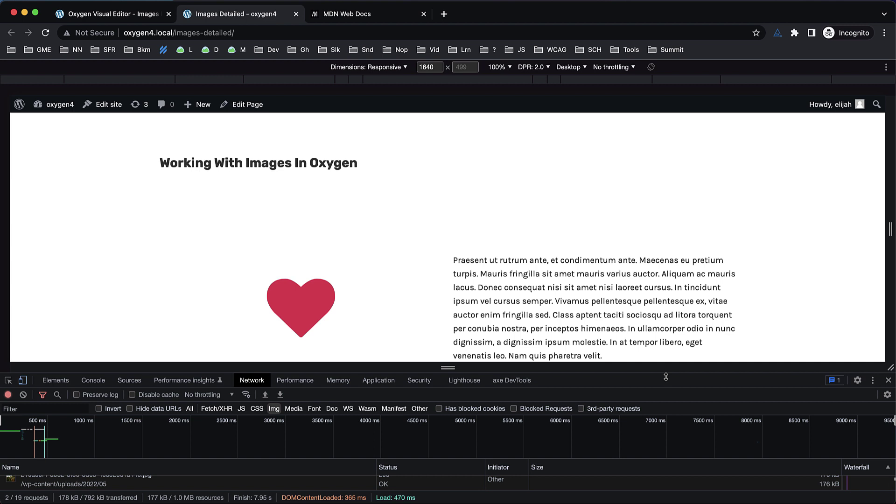
{"action": "left_click_drag", "start_coordinate": [666, 377], "coordinate": [648, 343]}
{"action": "key", "text": "super+r"}
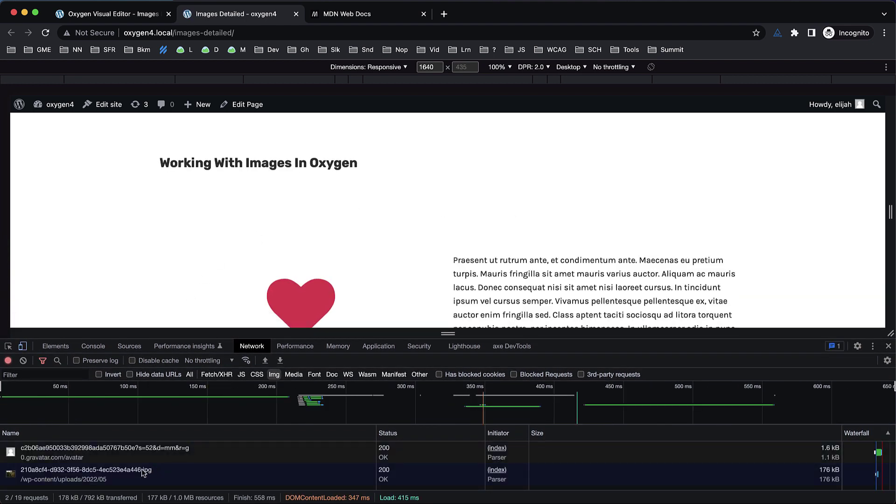
Scroll down the page until the rock photo's lazy-loaded JPG request appears.
{"action": "scroll", "coordinate": [444, 239], "scroll_direction": "down", "scroll_amount": 3}
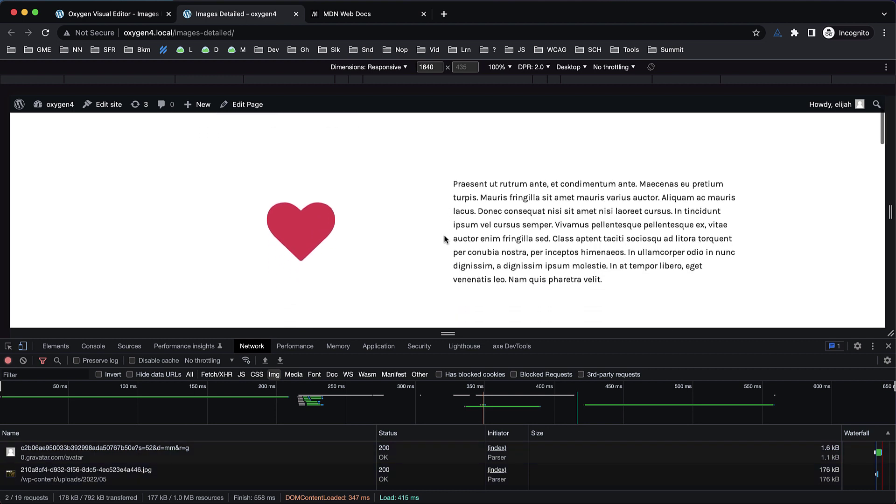
{"action": "scroll", "coordinate": [444, 240], "scroll_direction": "down", "scroll_amount": 2}
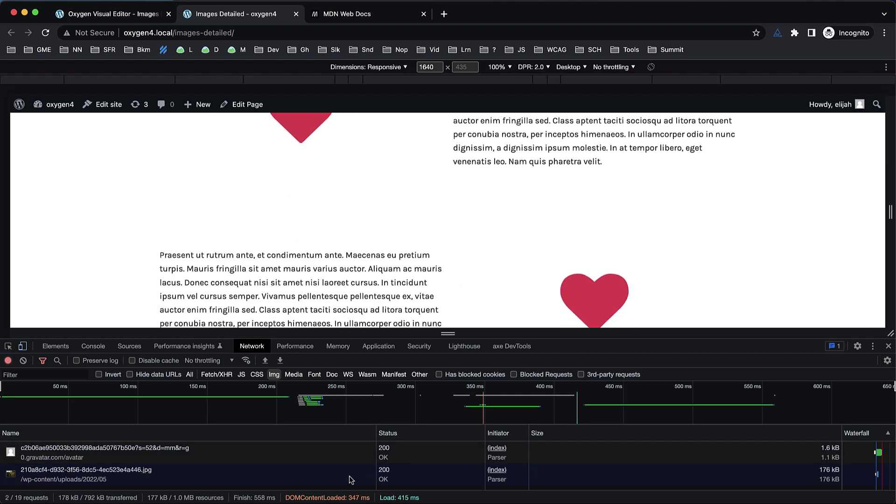
{"action": "scroll", "coordinate": [407, 312], "scroll_direction": "down", "scroll_amount": 8}
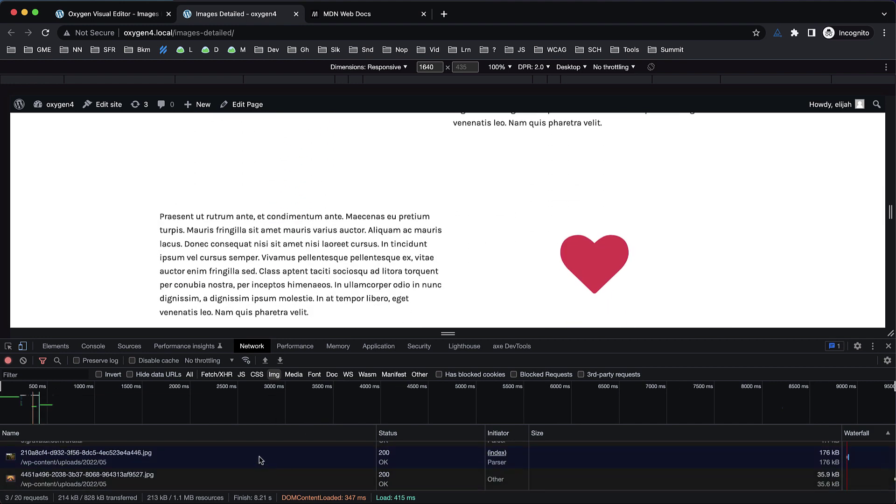
{"action": "scroll", "coordinate": [360, 280], "scroll_direction": "down", "scroll_amount": 5}
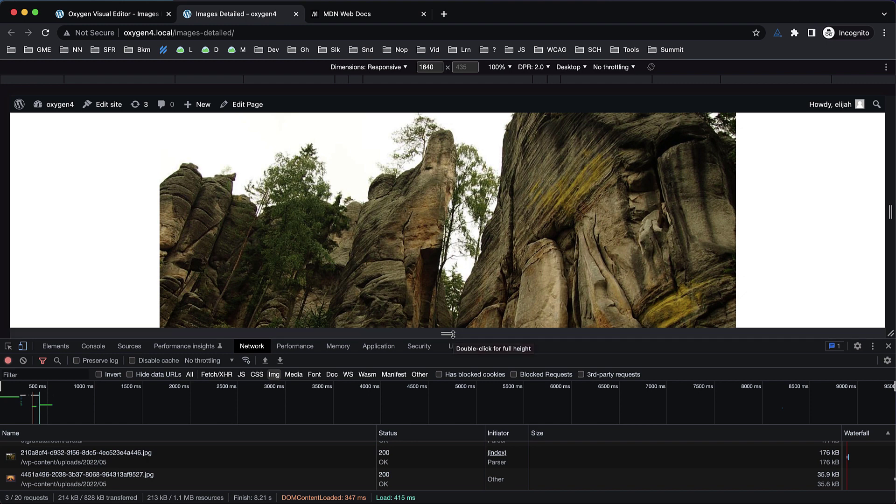
Enlarge DevTools, reload, and scroll down and up so the 35.9 kB JPG lazy-loads again.
{"action": "left_click_drag", "start_coordinate": [452, 339], "coordinate": [452, 428]}
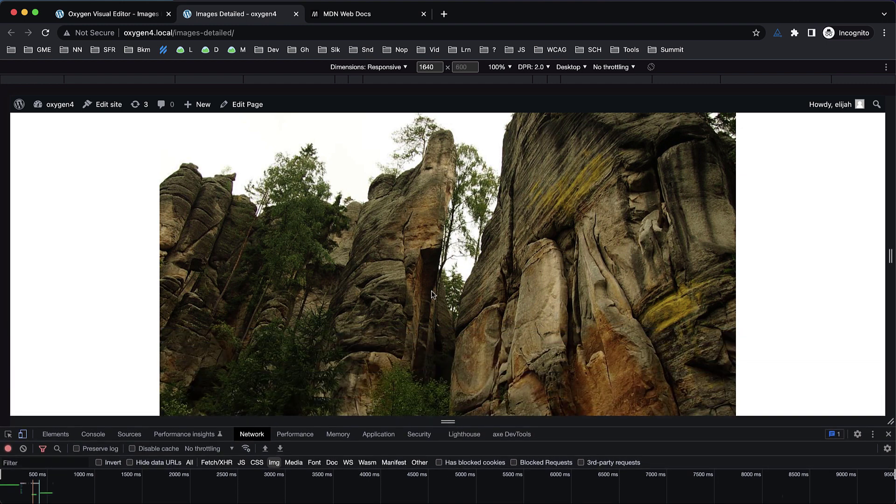
{"action": "left_click_drag", "start_coordinate": [558, 434], "coordinate": [514, 337]}
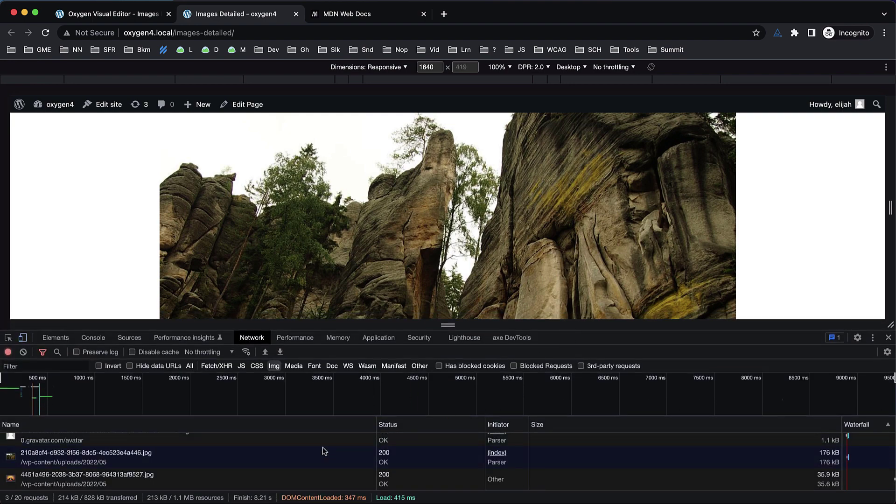
{"action": "scroll", "coordinate": [457, 223], "scroll_direction": "down", "scroll_amount": 5}
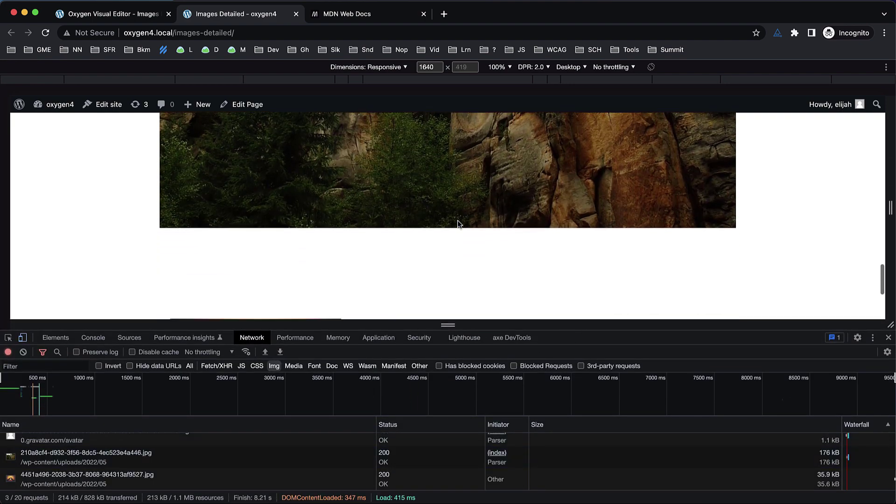
{"action": "scroll", "coordinate": [458, 220], "scroll_direction": "up", "scroll_amount": 10}
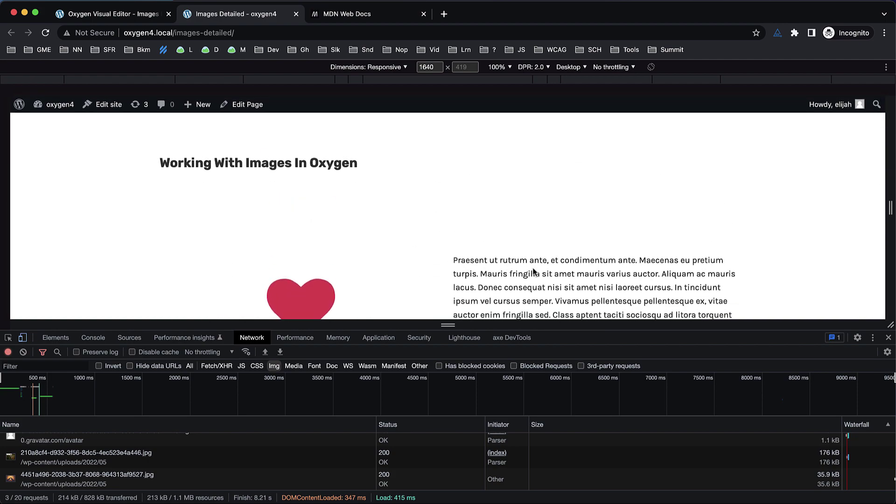
{"action": "mouse_move", "coordinate": [584, 325]}
{"action": "left_mouse_down"}
{"action": "mouse_move", "coordinate": [592, 256]}
{"action": "mouse_move", "coordinate": [591, 346]}
{"action": "mouse_move", "coordinate": [593, 315]}
{"action": "left_mouse_up"}
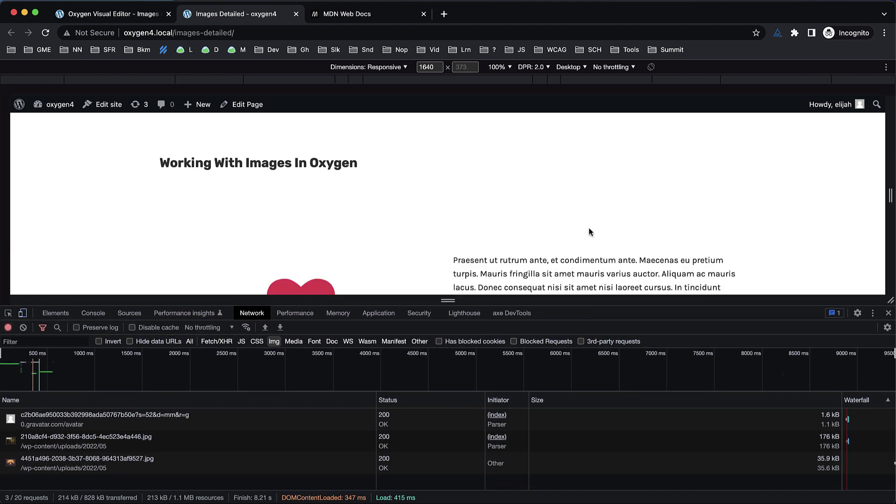
{"action": "key", "text": "super+r"}
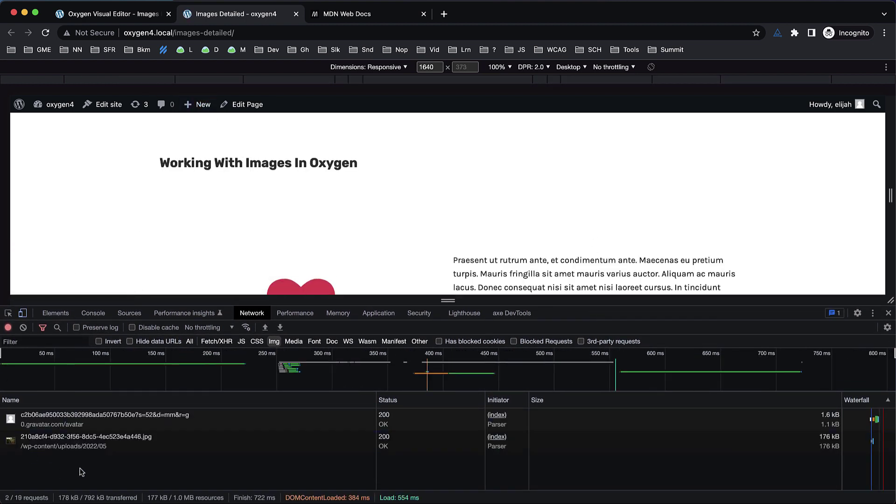
{"action": "scroll", "coordinate": [327, 233], "scroll_direction": "down", "scroll_amount": 10}
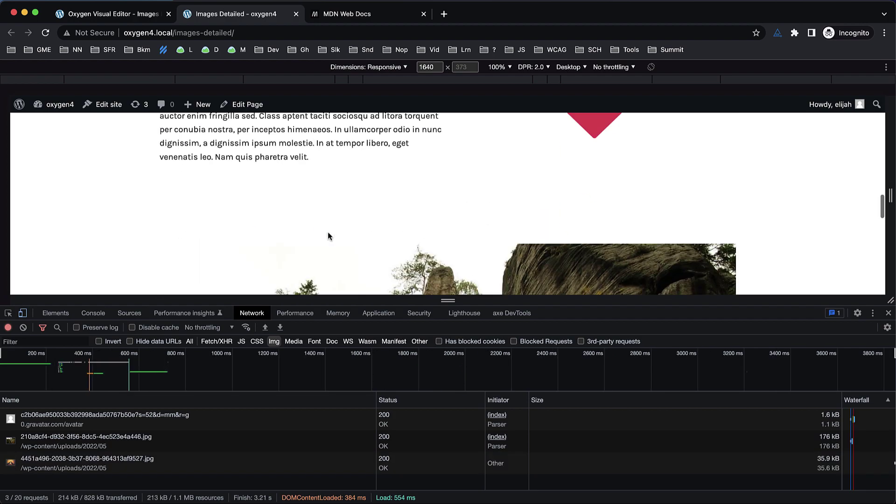
{"action": "scroll", "coordinate": [329, 235], "scroll_direction": "up", "scroll_amount": 10}
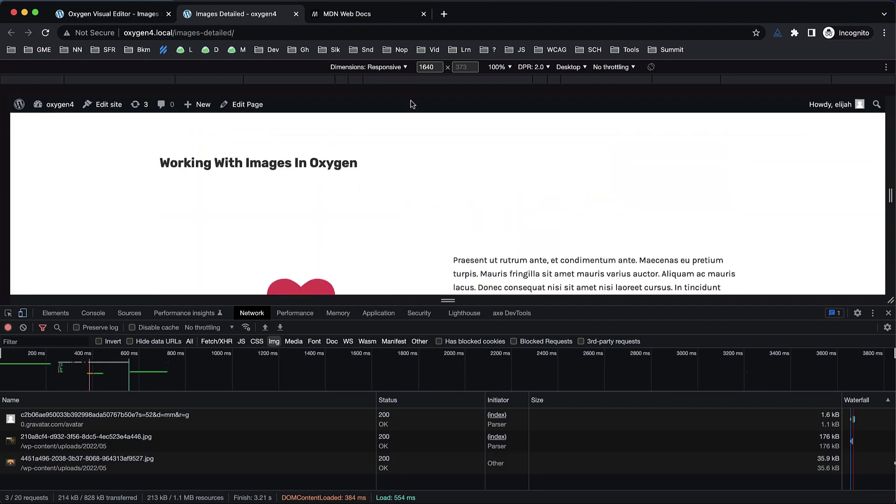
Duplicate the heart-and-text Section #24 in Oxygen, creating Section #52.
{"action": "scroll", "coordinate": [413, 103], "scroll_direction": "down", "scroll_amount": 3}
{"action": "scroll", "coordinate": [413, 104], "scroll_direction": "down", "scroll_amount": 3}
{"action": "scroll", "coordinate": [413, 104], "scroll_direction": "up", "scroll_amount": 5}
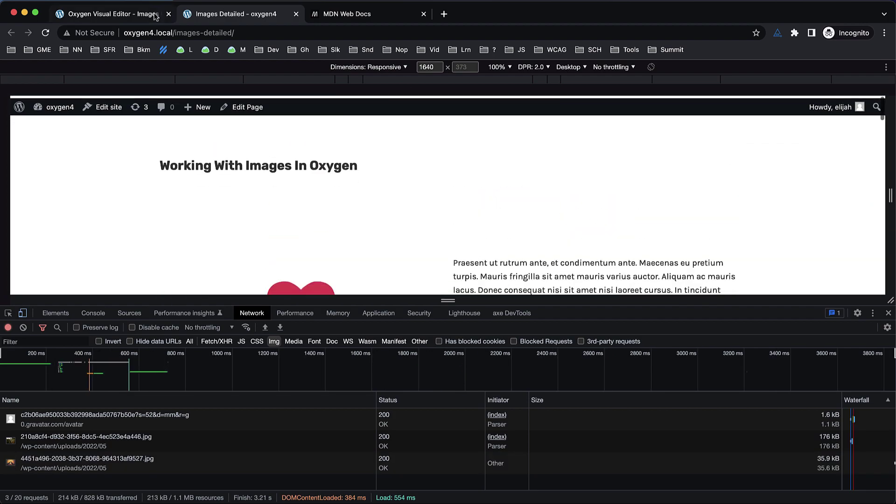
{"action": "left_click", "coordinate": [129, 18]}
{"action": "scroll", "coordinate": [465, 334], "scroll_direction": "up", "scroll_amount": 5}
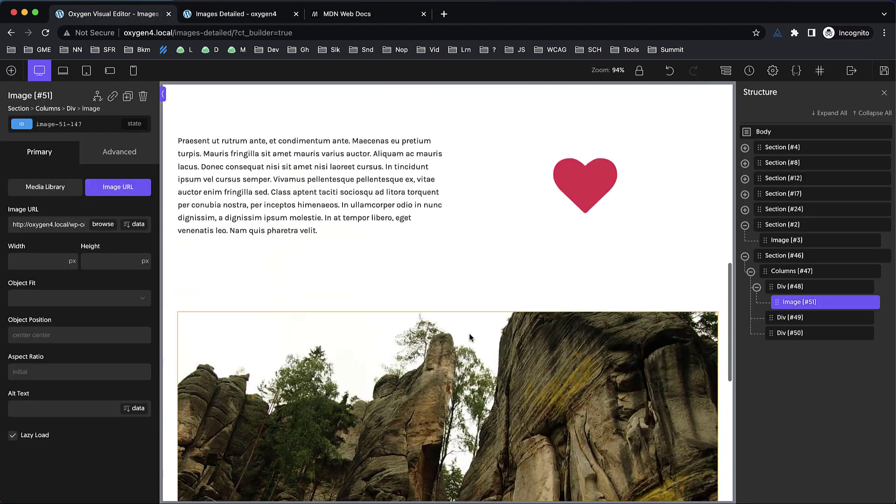
{"action": "left_click", "coordinate": [623, 242]}
{"action": "key", "text": "super+d"}
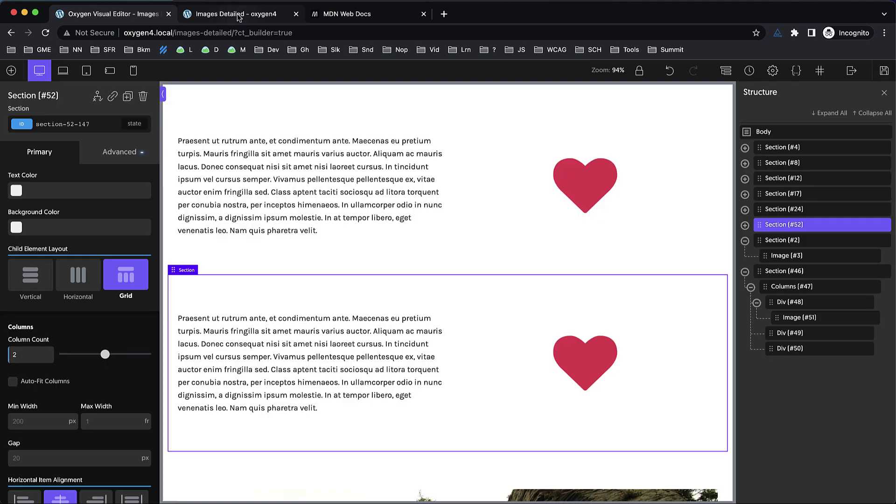
Reload the front-end page and check the Network log's image requests.
{"action": "left_click", "coordinate": [239, 16]}
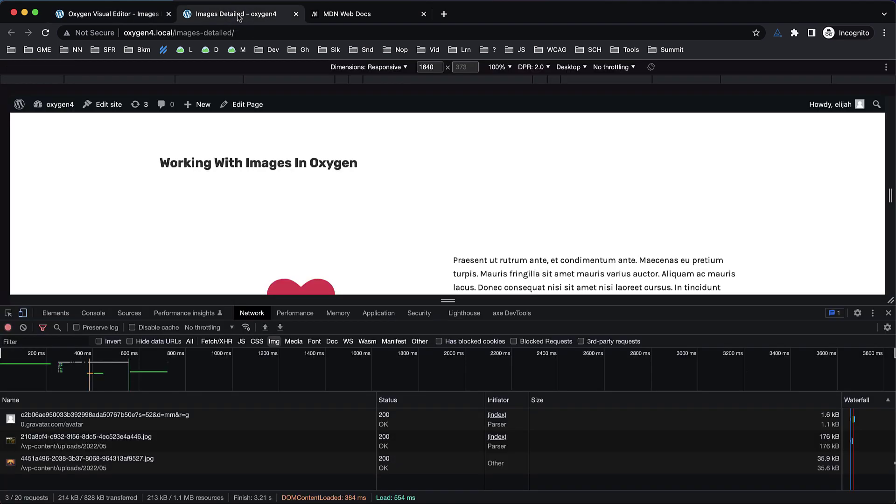
{"action": "key", "text": "super+r"}
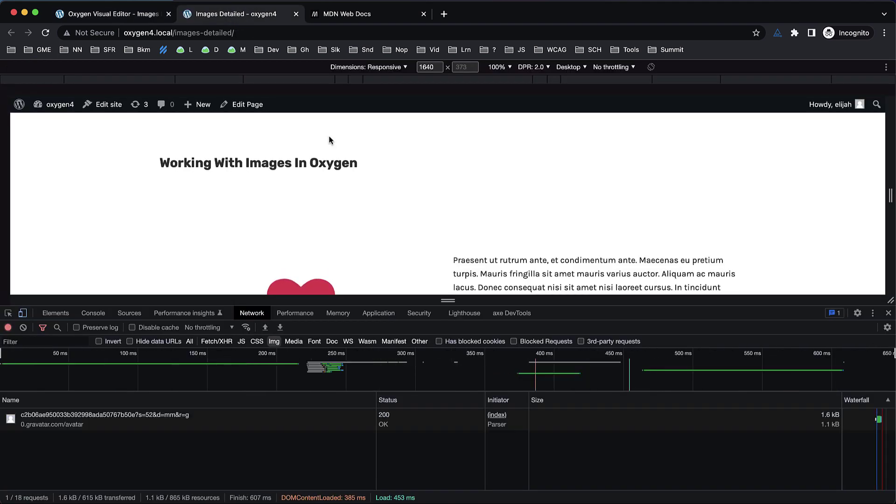
{"action": "scroll", "coordinate": [451, 207], "scroll_direction": "down", "scroll_amount": 10}
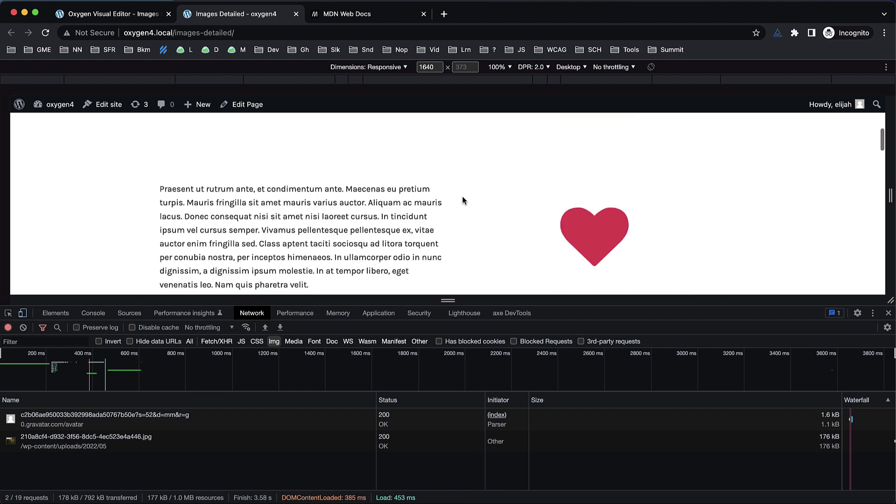
{"action": "scroll", "coordinate": [463, 197], "scroll_direction": "up", "scroll_amount": 5}
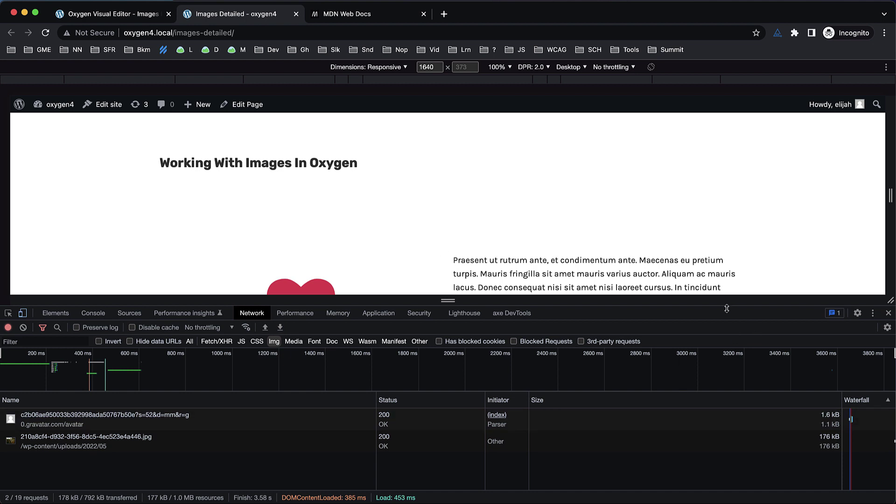
Copy the rock JPG request's link and open the full-size image in a new tab.
{"action": "left_click", "coordinate": [99, 439]}
{"action": "scroll", "coordinate": [487, 432], "scroll_direction": "down", "scroll_amount": 5}
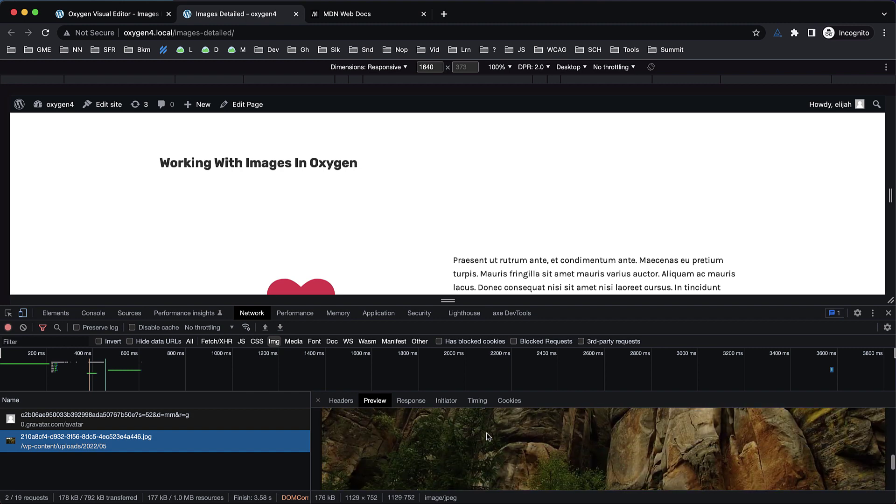
{"action": "scroll", "coordinate": [487, 433], "scroll_direction": "up", "scroll_amount": 5}
{"action": "right_click", "coordinate": [102, 444]}
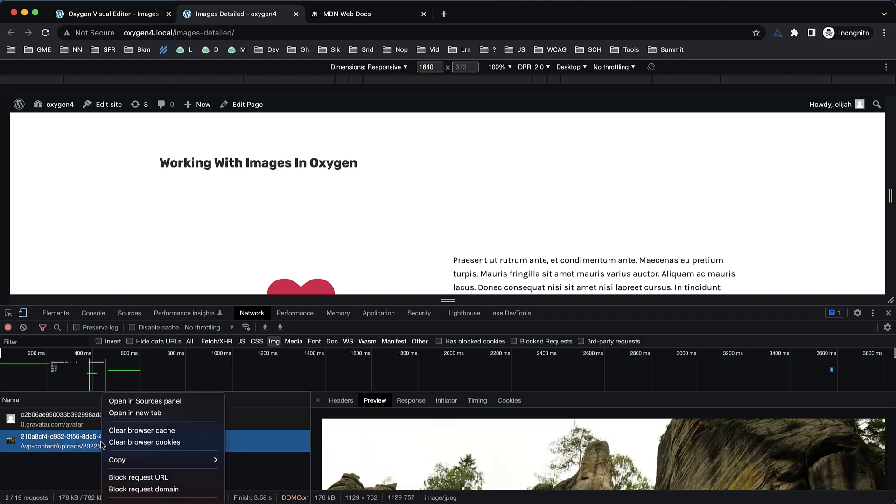
{"action": "mouse_move", "coordinate": [154, 460]}
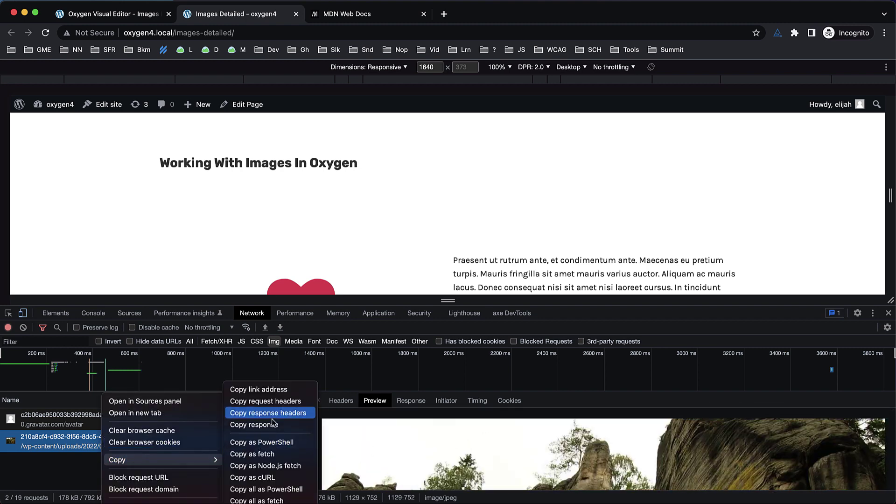
{"action": "left_click", "coordinate": [259, 389]}
{"action": "left_click", "coordinate": [444, 14]}
{"action": "key", "text": "super+v"}
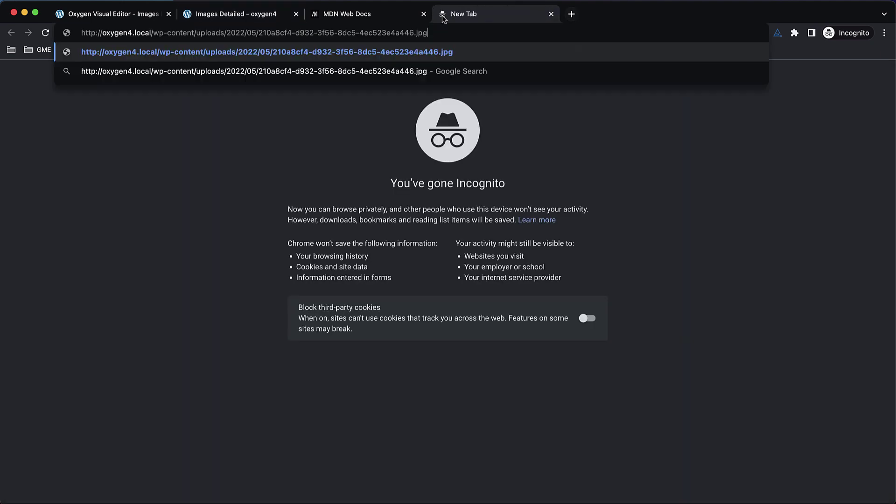
{"action": "key", "text": "Return"}
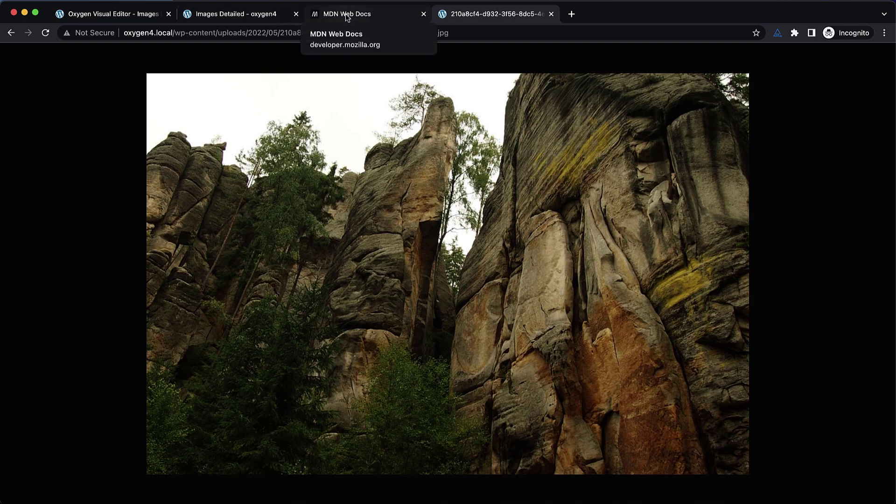
{"action": "left_click", "coordinate": [140, 15]}
Move the rock photo into the second grid column beside the heart image and save.
{"action": "scroll", "coordinate": [478, 282], "scroll_direction": "down", "scroll_amount": 10}
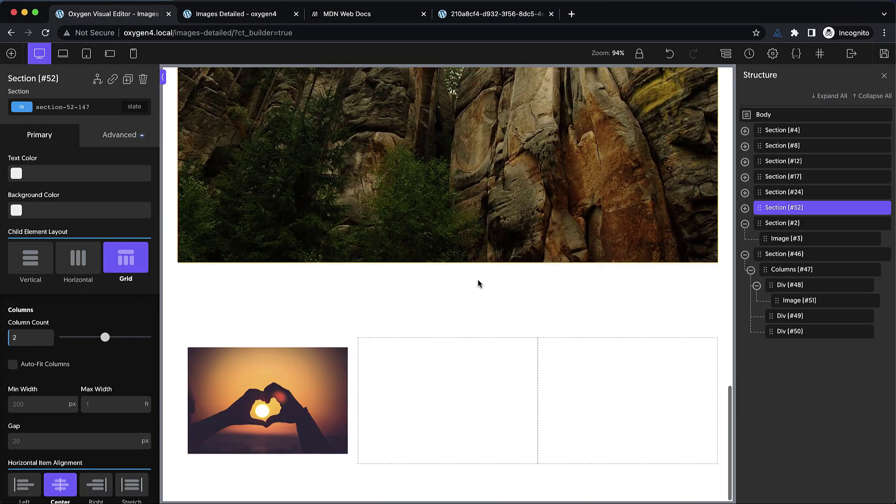
{"action": "left_click", "coordinate": [300, 412]}
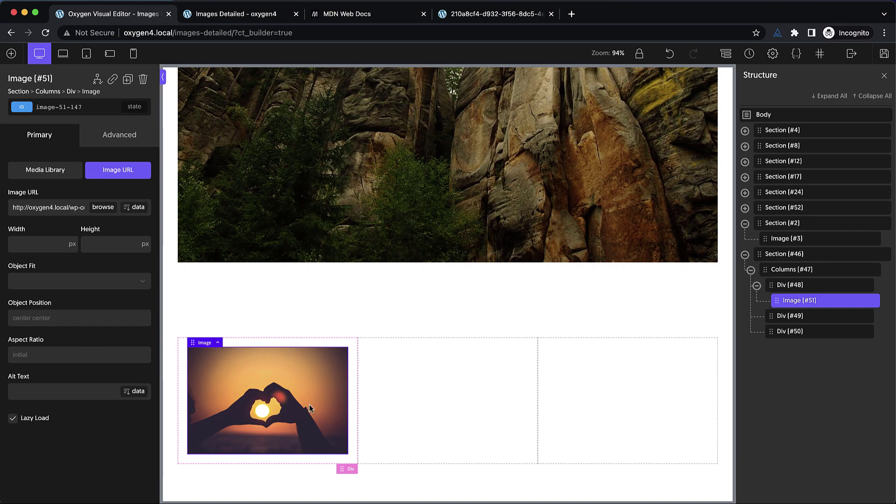
{"action": "left_click_drag", "start_coordinate": [369, 177], "coordinate": [416, 385]}
{"action": "left_click", "coordinate": [889, 53]}
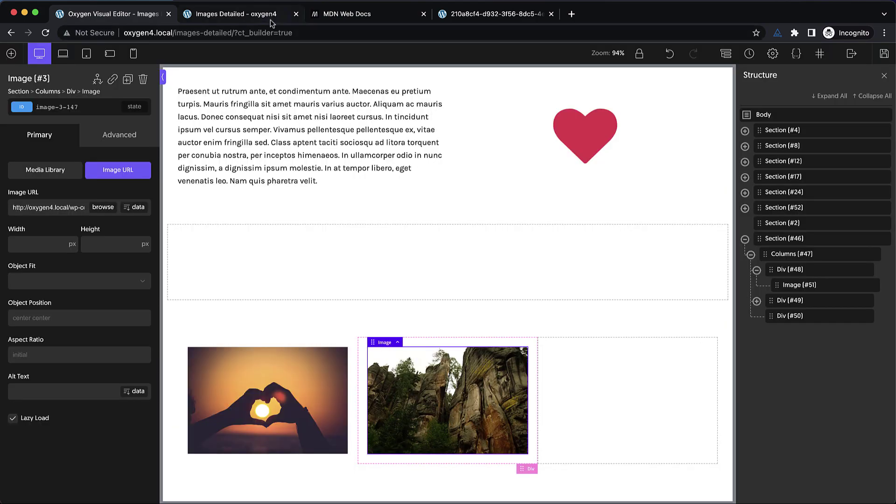
Reload the front end and inspect the sunset image's img tag: empty alt, 1312 × 874.
{"action": "left_click", "coordinate": [258, 17]}
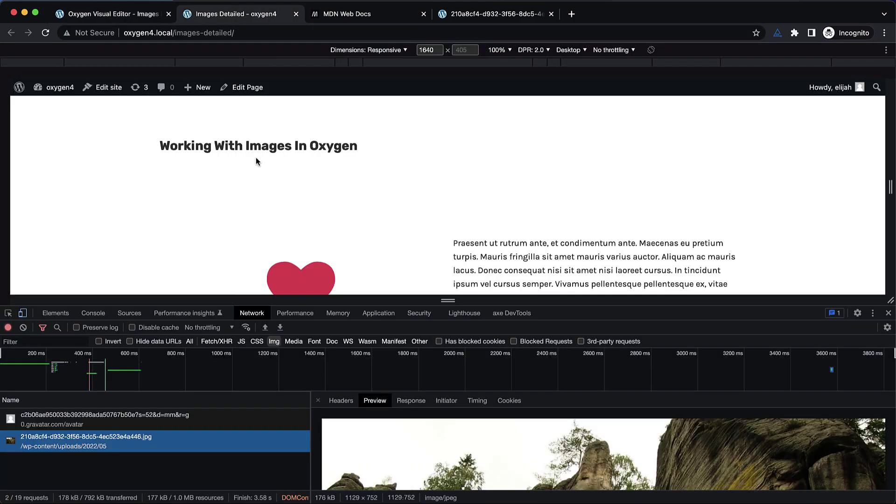
{"action": "key", "text": "super+r"}
{"action": "left_click_drag", "start_coordinate": [448, 300], "coordinate": [449, 461]}
{"action": "scroll", "coordinate": [662, 181], "scroll_direction": "down", "scroll_amount": 15}
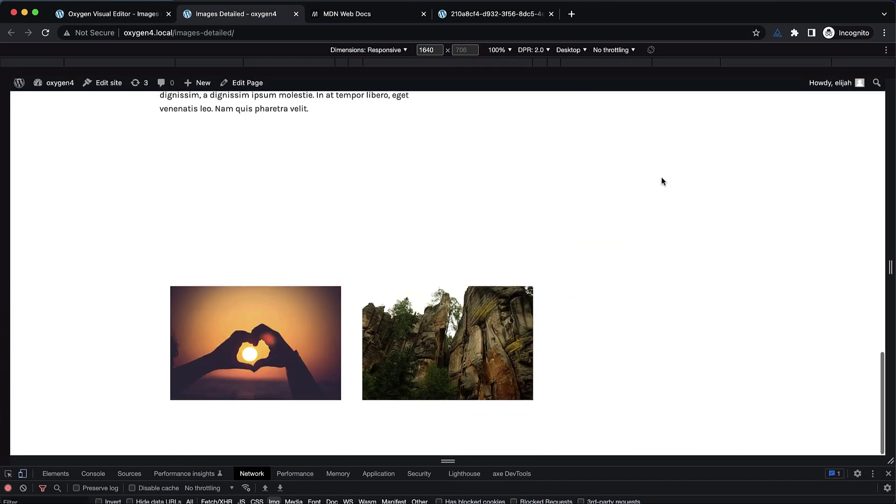
{"action": "right_click", "coordinate": [250, 336]}
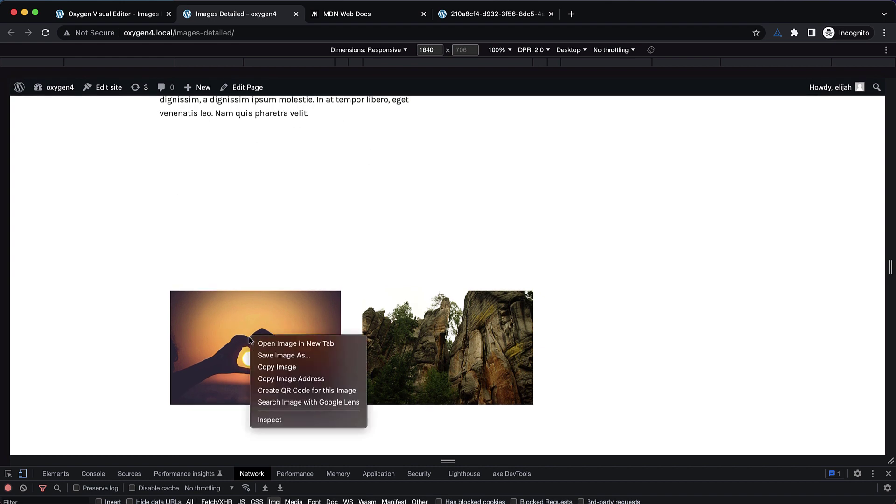
{"action": "left_click", "coordinate": [301, 421]}
{"action": "left_click_drag", "start_coordinate": [408, 461], "coordinate": [408, 318]}
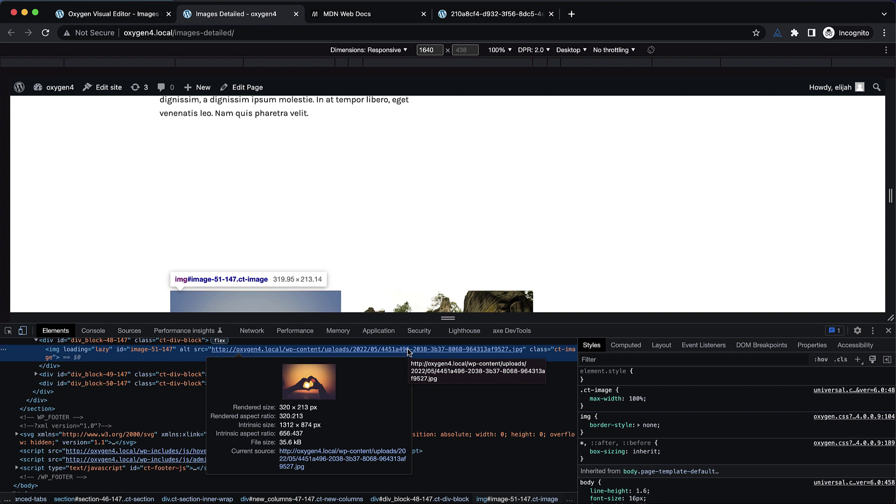
{"action": "scroll", "coordinate": [506, 236], "scroll_direction": "down", "scroll_amount": 3}
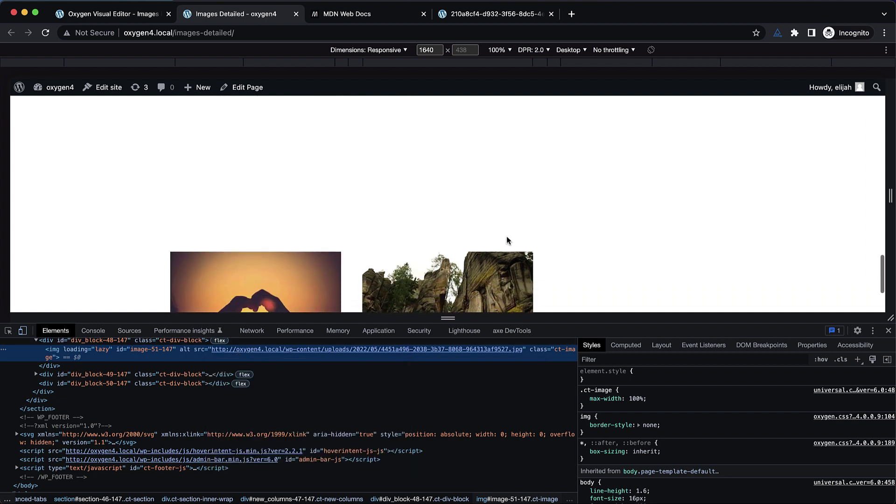
Inspect the rock image's markup on the live page.
{"action": "scroll", "coordinate": [470, 280], "scroll_direction": "down", "scroll_amount": 3}
{"action": "right_click", "coordinate": [470, 227]}
{"action": "left_click", "coordinate": [497, 312]}
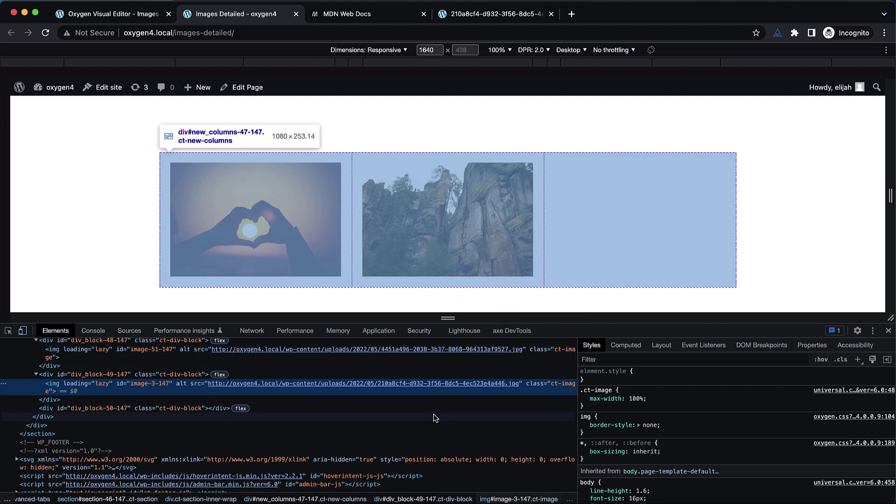
{"action": "mouse_move", "coordinate": [415, 389]}
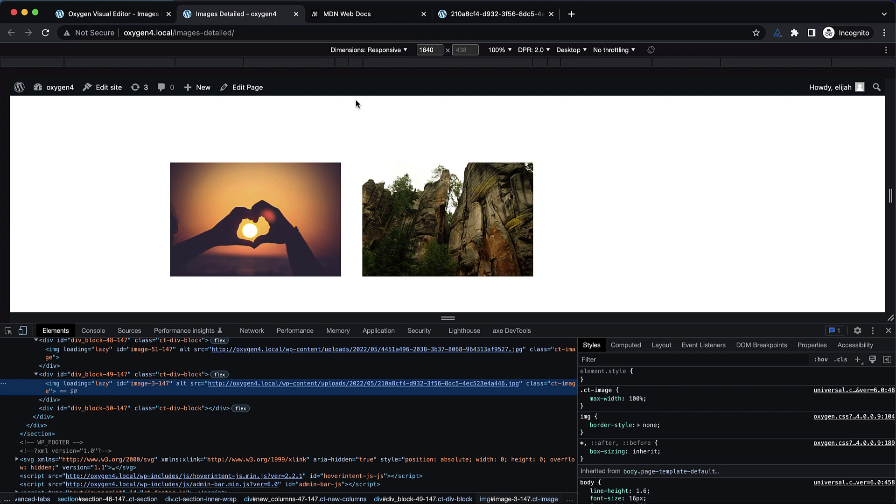
{"action": "left_click", "coordinate": [139, 17]}
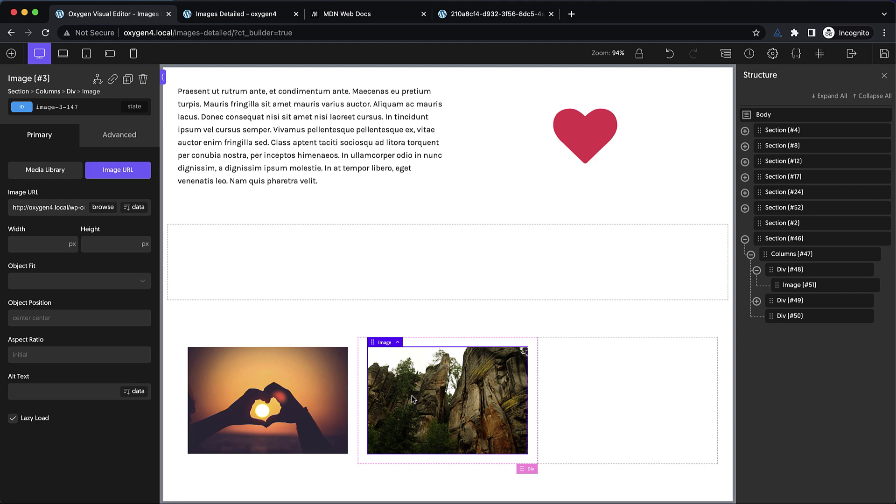
Show the Network panel's three image requests, including the 176 kB rock JPG.
{"action": "left_click", "coordinate": [271, 18]}
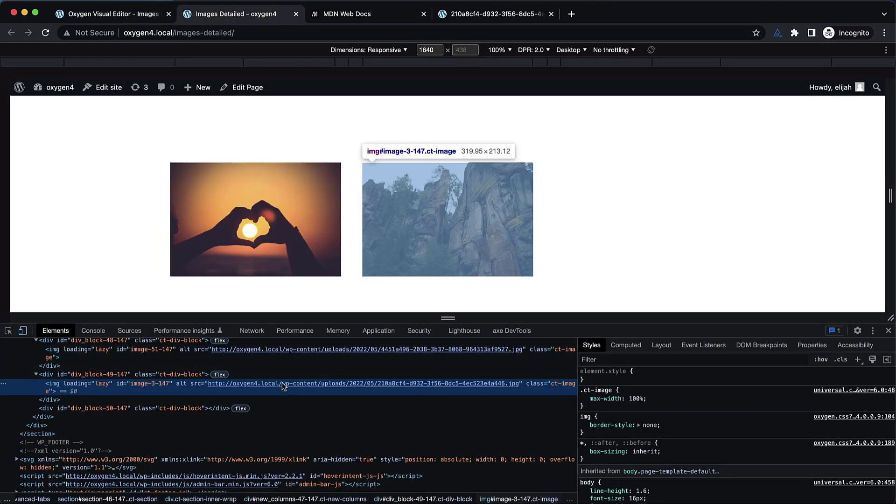
{"action": "left_click", "coordinate": [252, 332]}
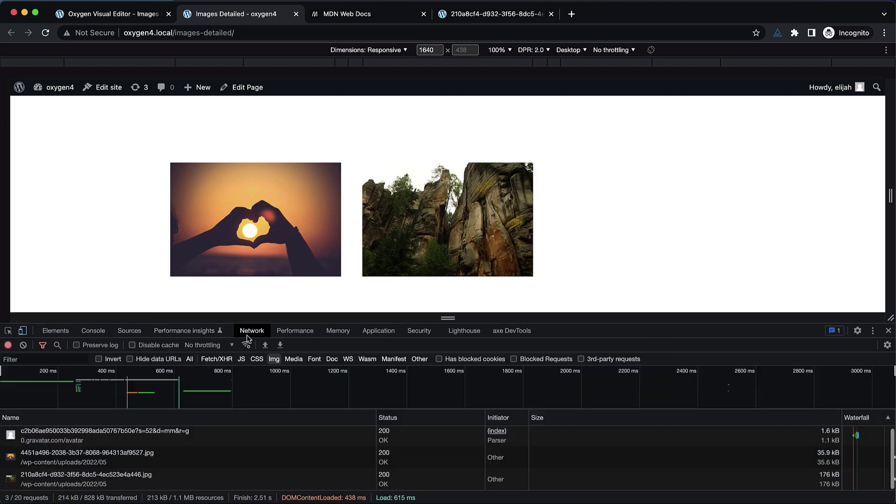
{"action": "left_click_drag", "start_coordinate": [570, 331], "coordinate": [568, 307]}
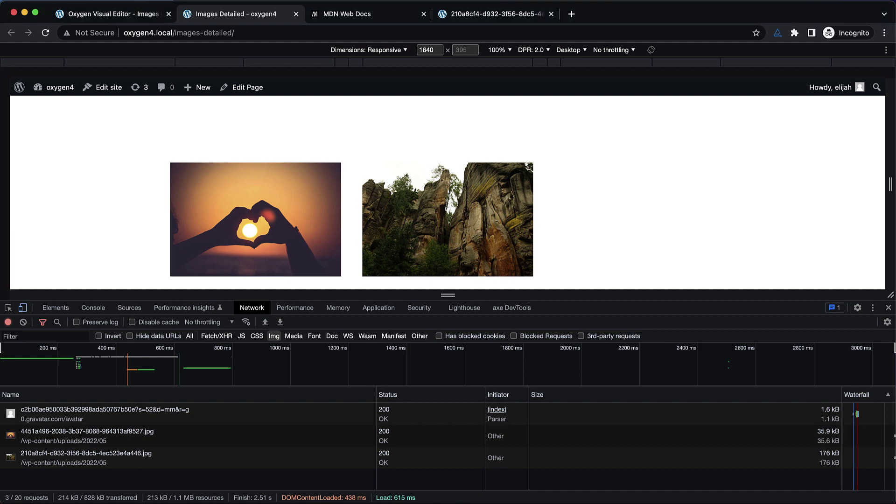
Delete the empty Section #2 below the text, then select the sunset heart image (#51).
{"action": "left_click", "coordinate": [143, 15]}
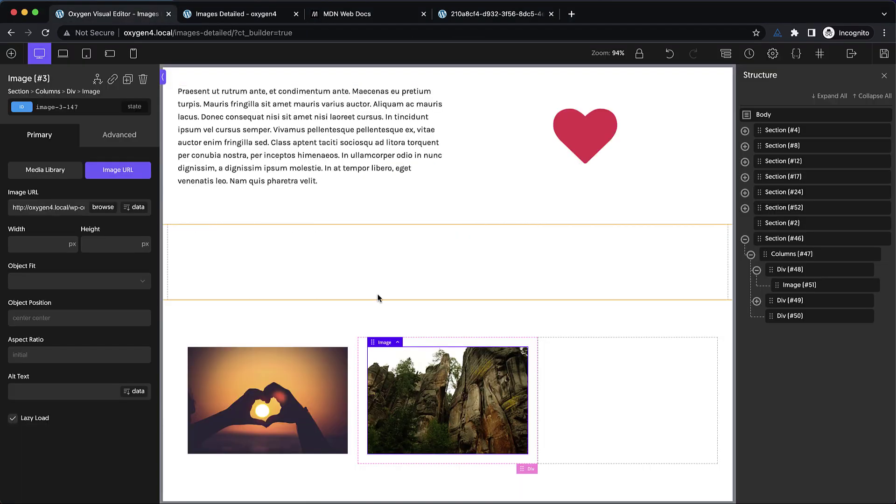
{"action": "left_click", "coordinate": [357, 275]}
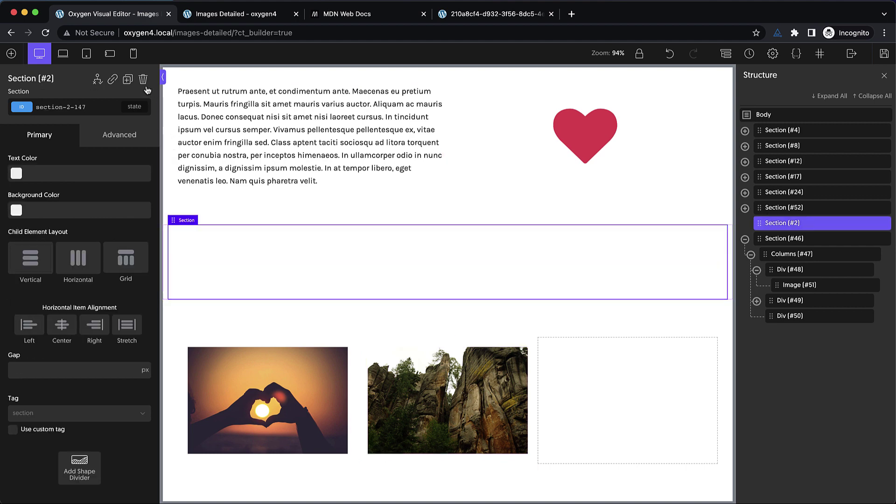
{"action": "left_click", "coordinate": [142, 78]}
{"action": "left_click", "coordinate": [270, 422]}
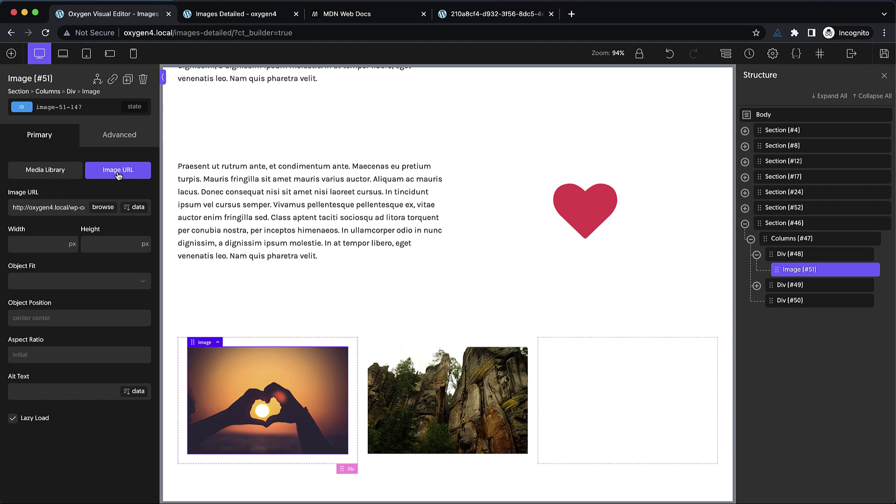
Switch the sunset image to a Media Library source using the heart-sunset photo.
{"action": "left_click", "coordinate": [58, 171]}
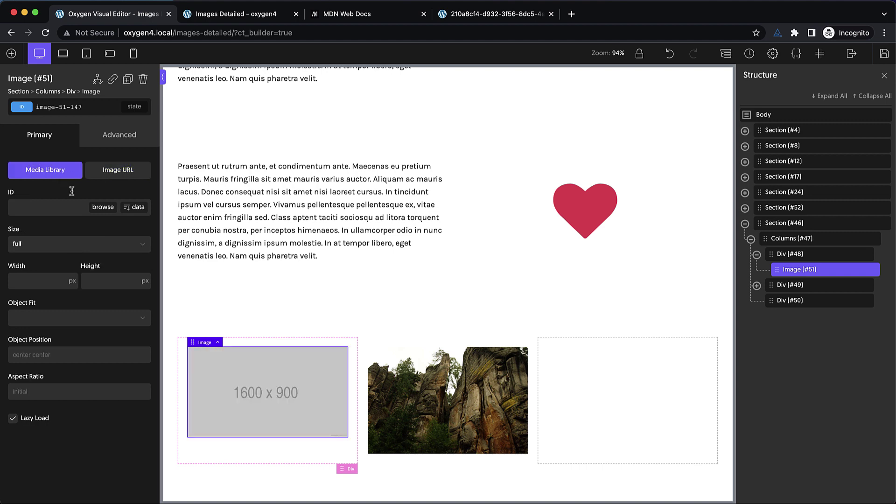
{"action": "left_click", "coordinate": [100, 211]}
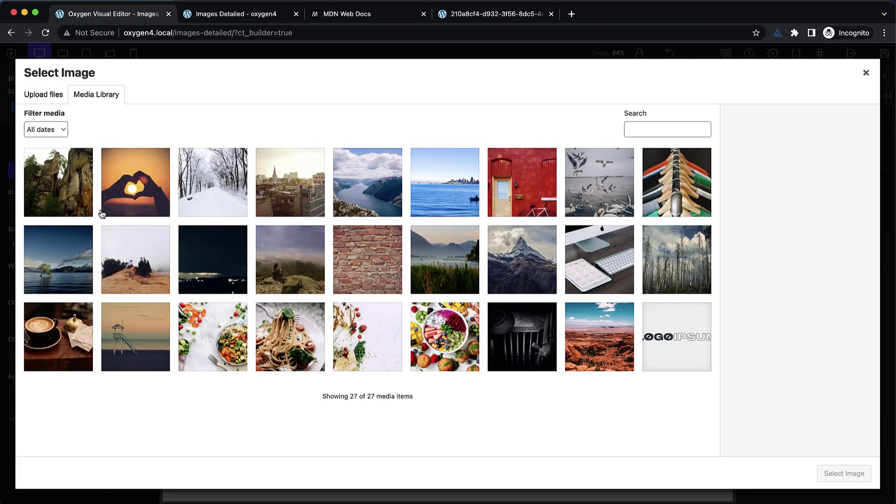
{"action": "left_click", "coordinate": [134, 201]}
{"action": "left_click", "coordinate": [856, 474]}
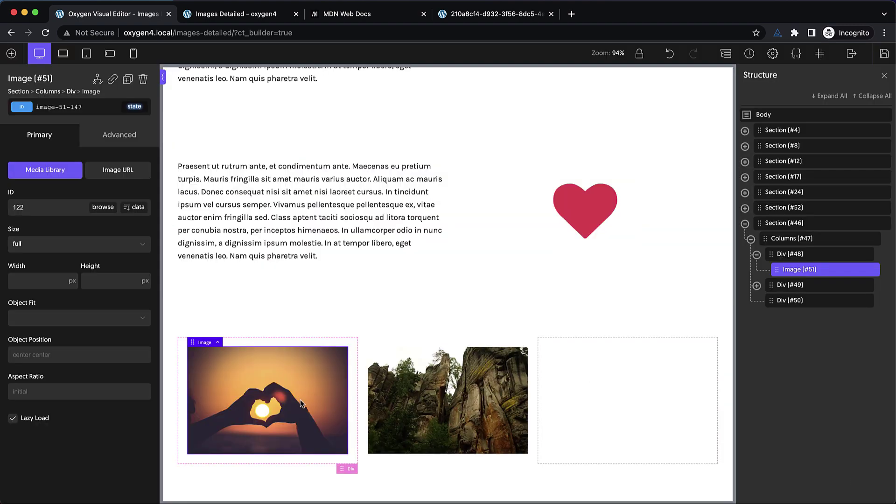
Move the sunset image above the columns and set its size to medium after trying large.
{"action": "left_click_drag", "start_coordinate": [802, 269], "coordinate": [794, 223]}
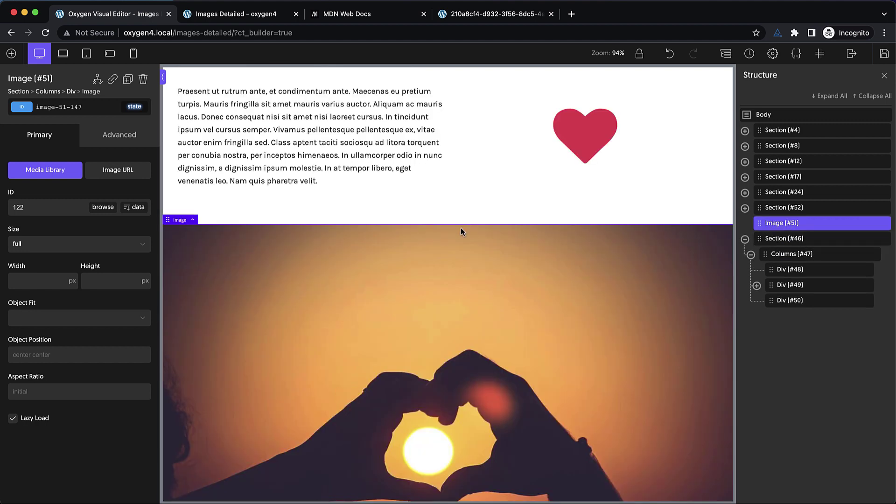
{"action": "scroll", "coordinate": [461, 231], "scroll_direction": "down", "scroll_amount": 3}
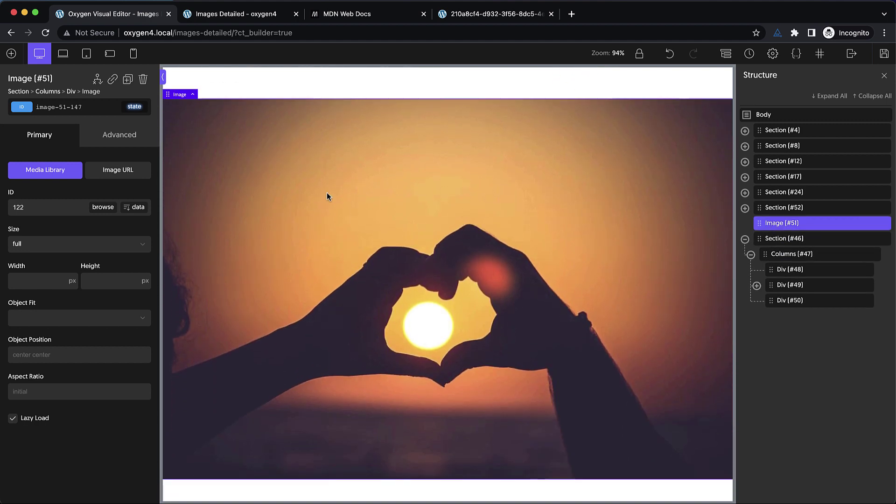
{"action": "left_click", "coordinate": [49, 251]}
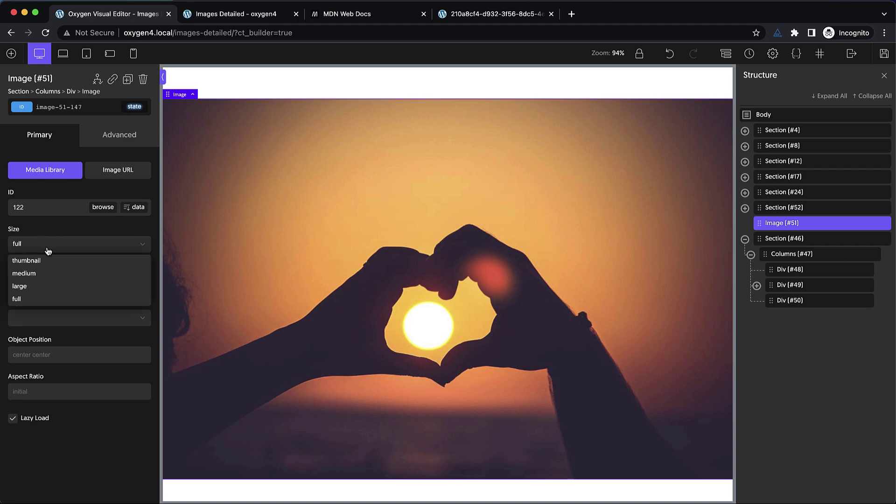
{"action": "left_click", "coordinate": [46, 288]}
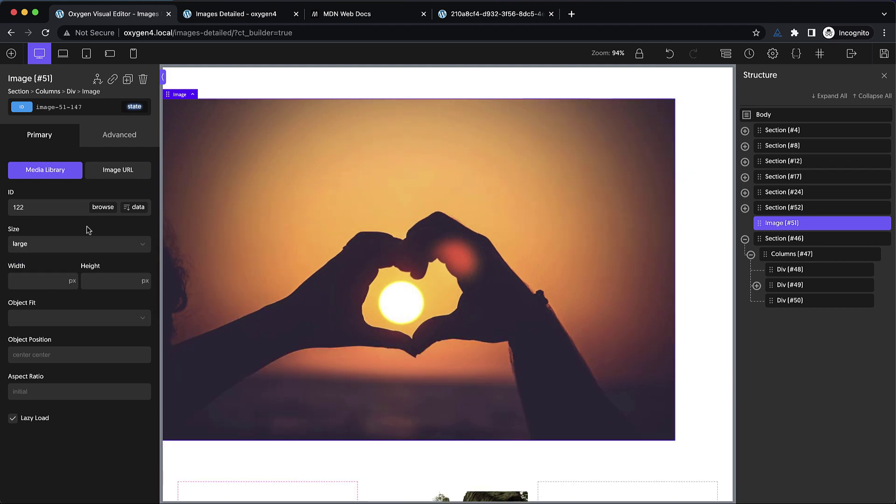
{"action": "left_click", "coordinate": [50, 244]}
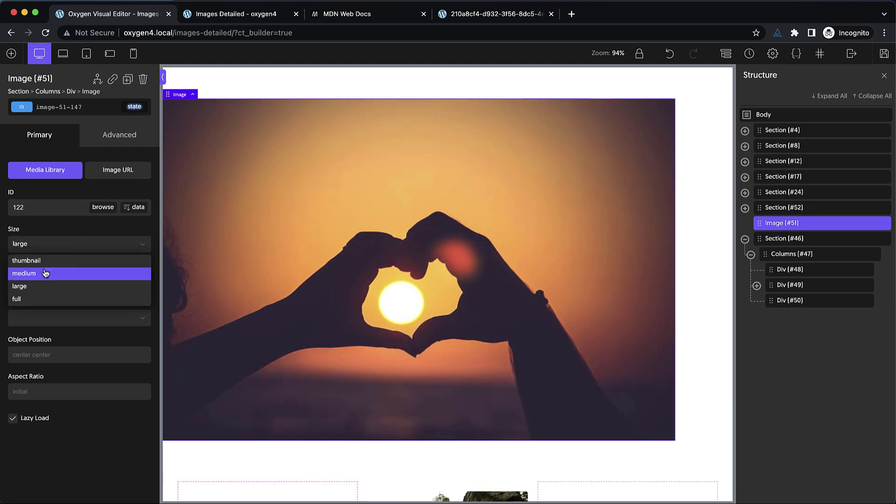
{"action": "left_click", "coordinate": [46, 273]}
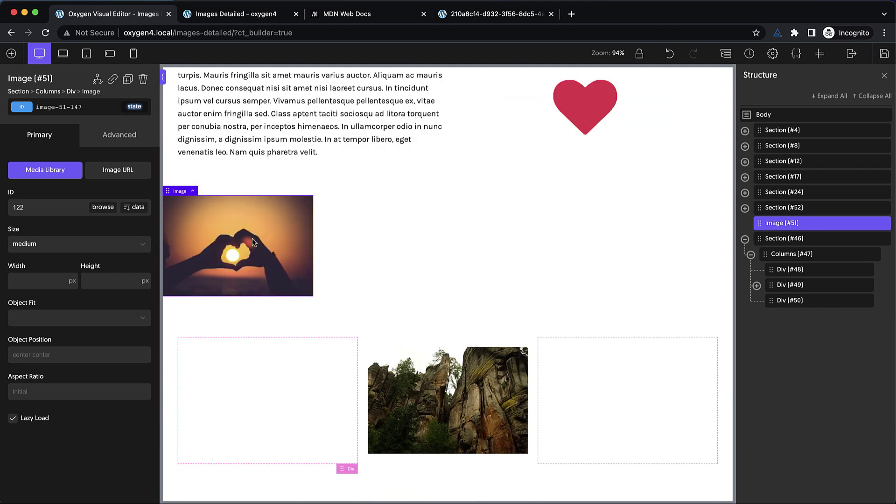
Return the sunset image to the left column and centre it horizontally and vertically.
{"action": "left_click_drag", "start_coordinate": [252, 234], "coordinate": [348, 410]}
{"action": "left_click", "coordinate": [349, 411]}
{"action": "left_click", "coordinate": [63, 252]}
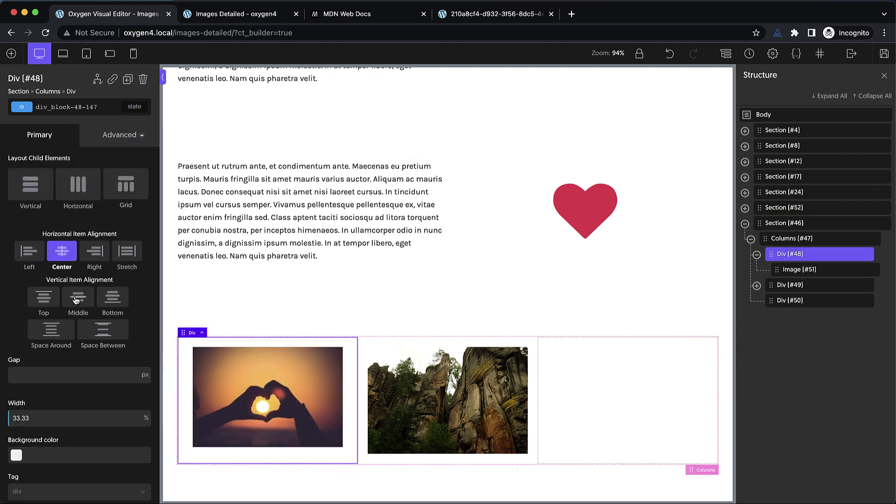
{"action": "left_click", "coordinate": [78, 298]}
Give the rock image a Media Library source using the rock photo (ID 124).
{"action": "left_click", "coordinate": [436, 392]}
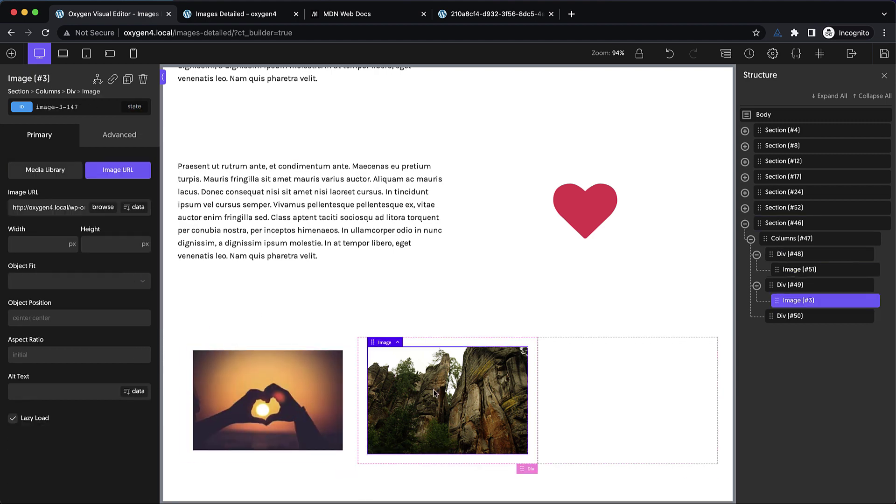
{"action": "left_click", "coordinate": [49, 167]}
{"action": "left_click", "coordinate": [106, 209]}
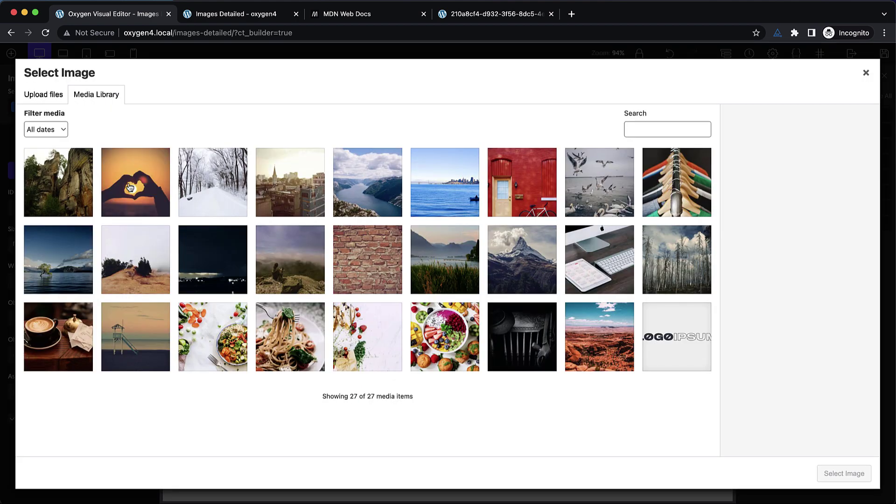
{"action": "left_click", "coordinate": [76, 202]}
{"action": "left_click", "coordinate": [861, 473]}
Set the rock image to medium size and centre it within the middle column.
{"action": "left_click", "coordinate": [99, 250]}
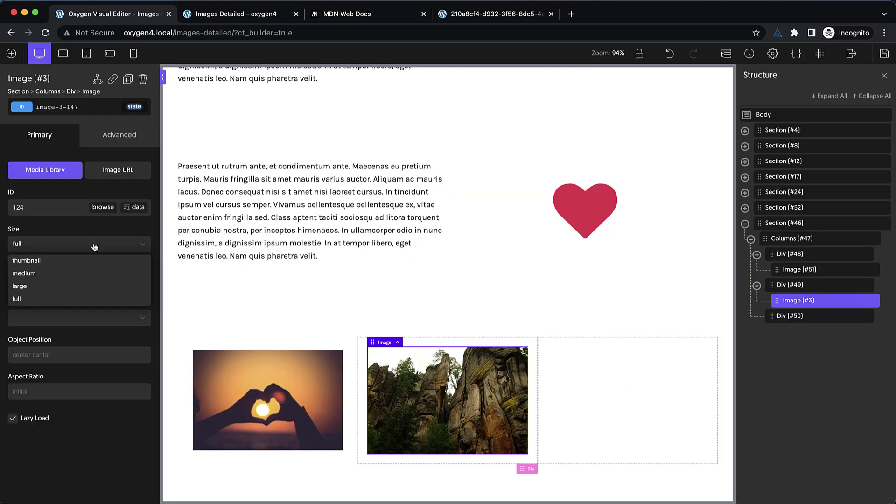
{"action": "left_click", "coordinate": [60, 275]}
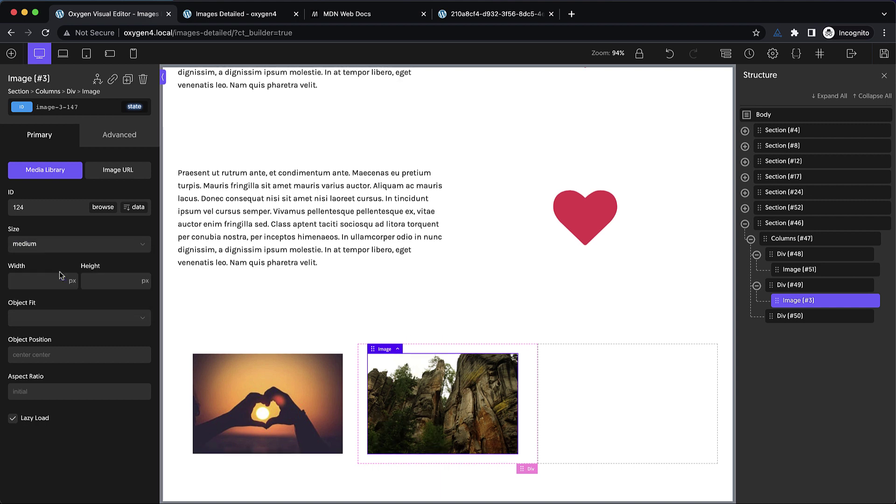
{"action": "left_click", "coordinate": [529, 367]}
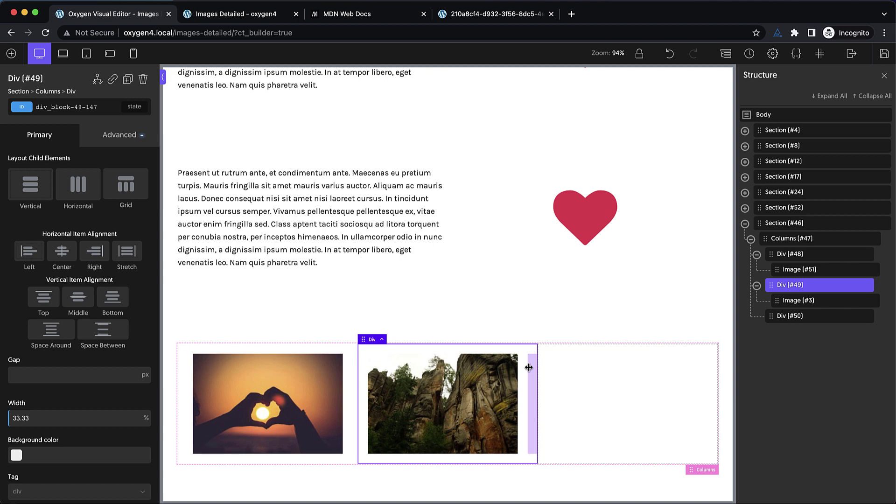
{"action": "left_click", "coordinate": [62, 251]}
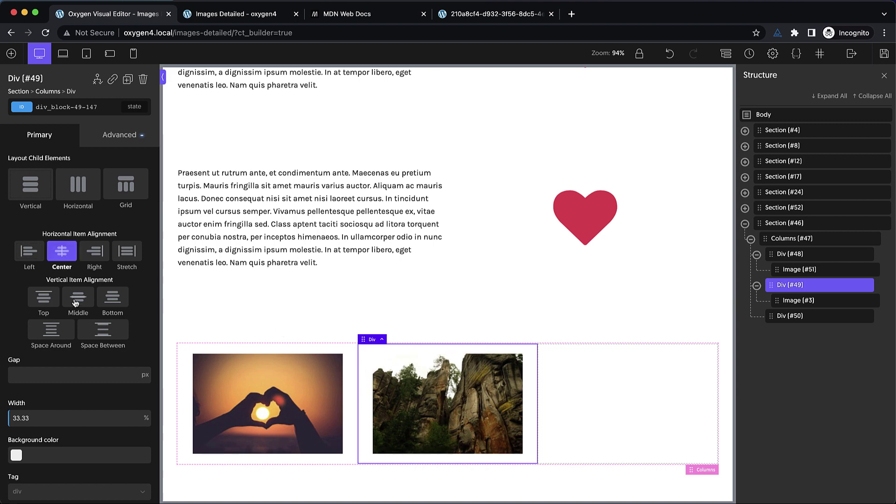
{"action": "left_click", "coordinate": [75, 303]}
{"action": "left_click", "coordinate": [423, 396]}
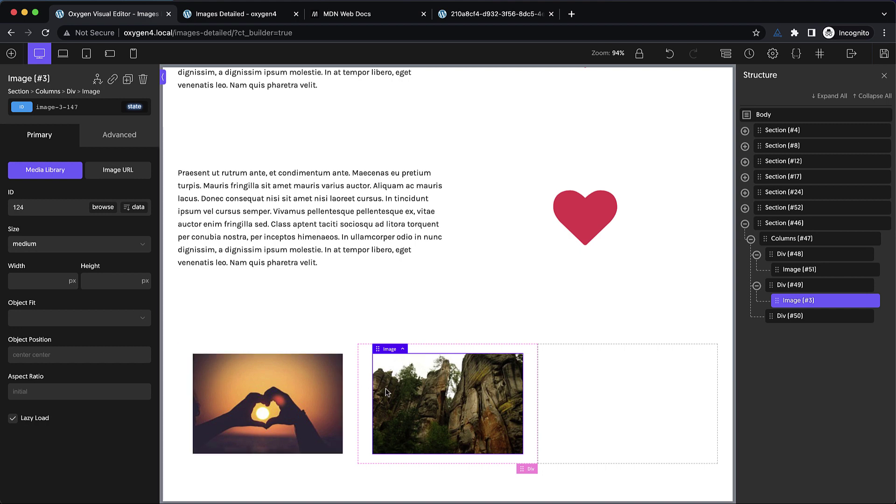
Reload the live page in the Images Detailed tab with the Network Img filter on.
{"action": "left_click", "coordinate": [884, 54]}
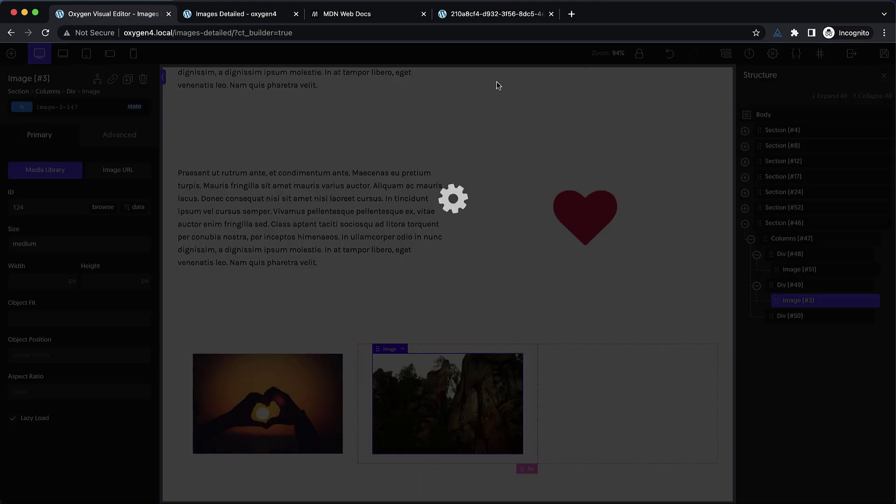
{"action": "key", "text": "ctrl+Tab"}
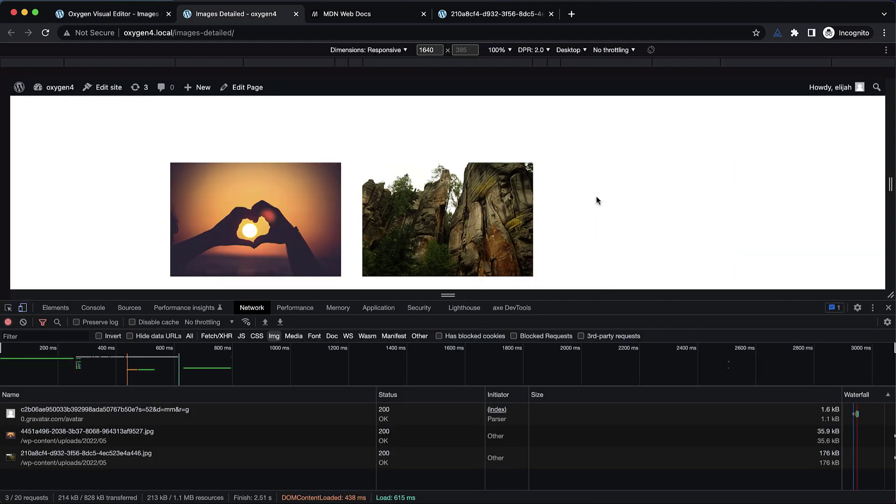
{"action": "scroll", "coordinate": [597, 201], "scroll_direction": "up", "scroll_amount": 8}
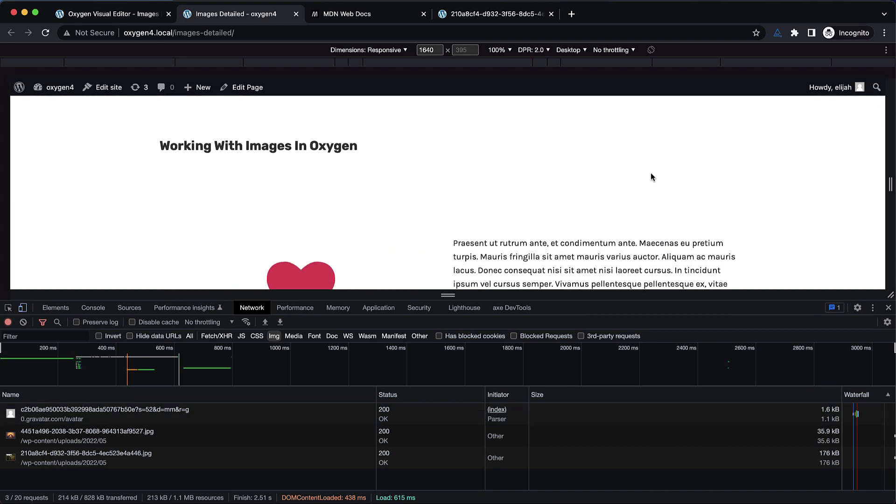
{"action": "key", "text": "super+r"}
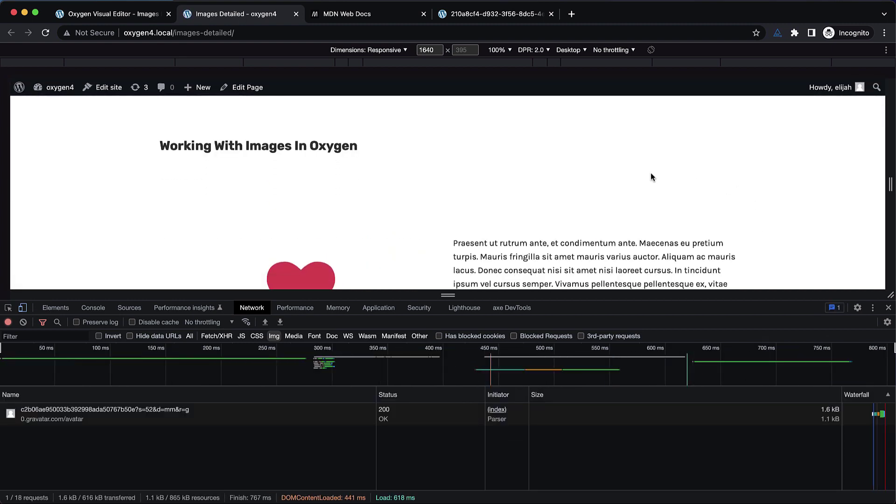
Scroll down to the two photos, now loaded as 300×200 medium JPGs.
{"action": "scroll", "coordinate": [652, 176], "scroll_direction": "down", "scroll_amount": 5}
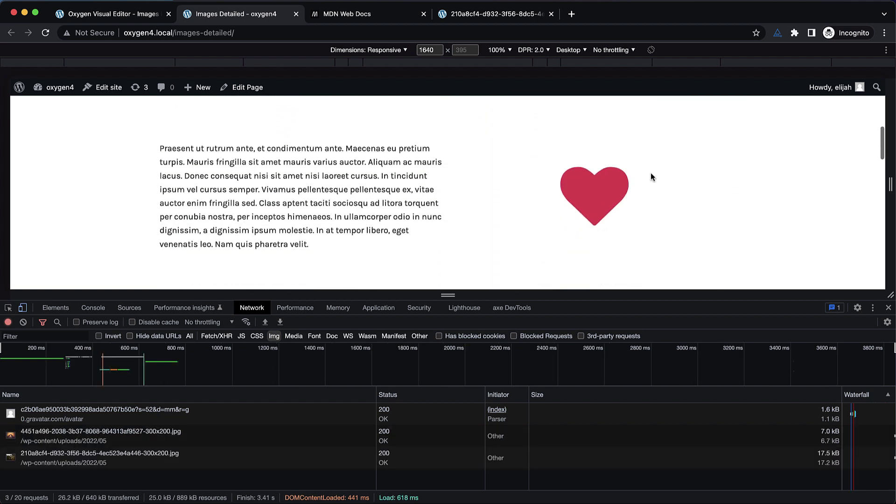
{"action": "scroll", "coordinate": [651, 177], "scroll_direction": "down", "scroll_amount": 1}
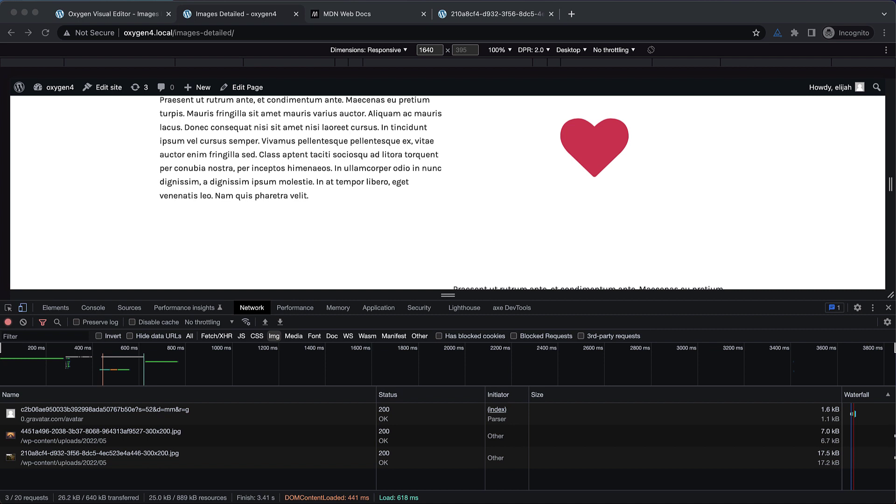
{"action": "left_click", "coordinate": [660, 18]}
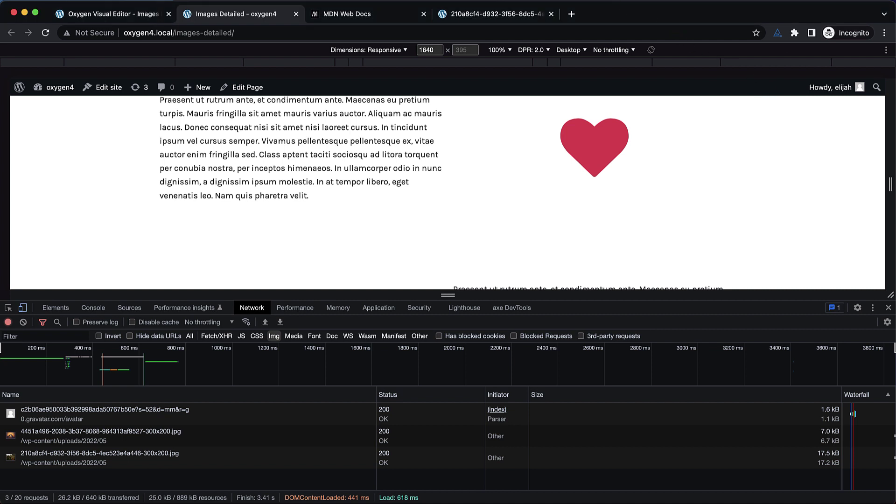
{"action": "left_click", "coordinate": [588, 14]}
{"action": "scroll", "coordinate": [542, 174], "scroll_direction": "down", "scroll_amount": 3}
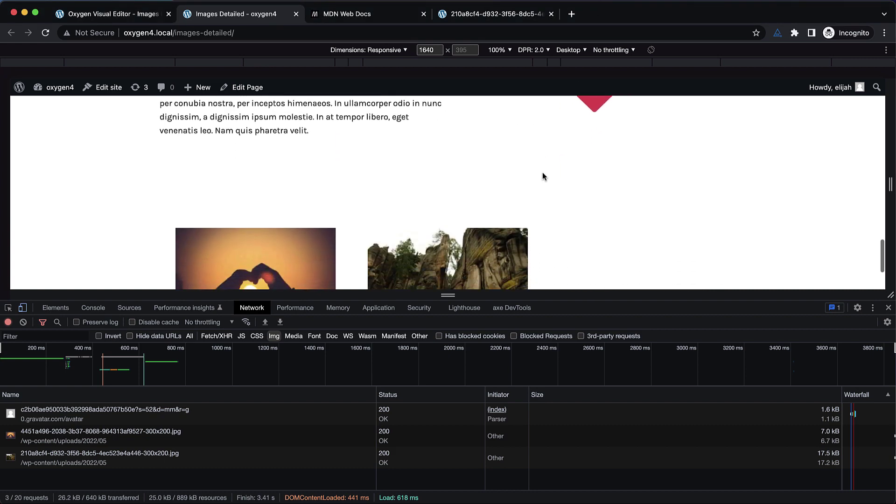
{"action": "scroll", "coordinate": [542, 177], "scroll_direction": "down", "scroll_amount": 2}
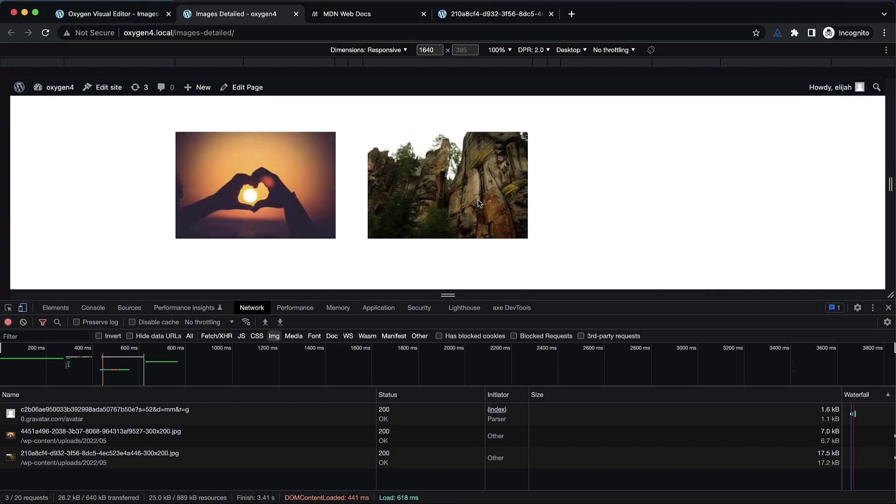
{"action": "scroll", "coordinate": [478, 201], "scroll_direction": "up", "scroll_amount": 3}
{"action": "scroll", "coordinate": [478, 200], "scroll_direction": "down", "scroll_amount": 1}
{"action": "scroll", "coordinate": [299, 231], "scroll_direction": "down", "scroll_amount": 1}
Inspect the heart-hands photo to see its img tag with 300×200 source, srcset and empty alt.
{"action": "right_click", "coordinate": [246, 182]}
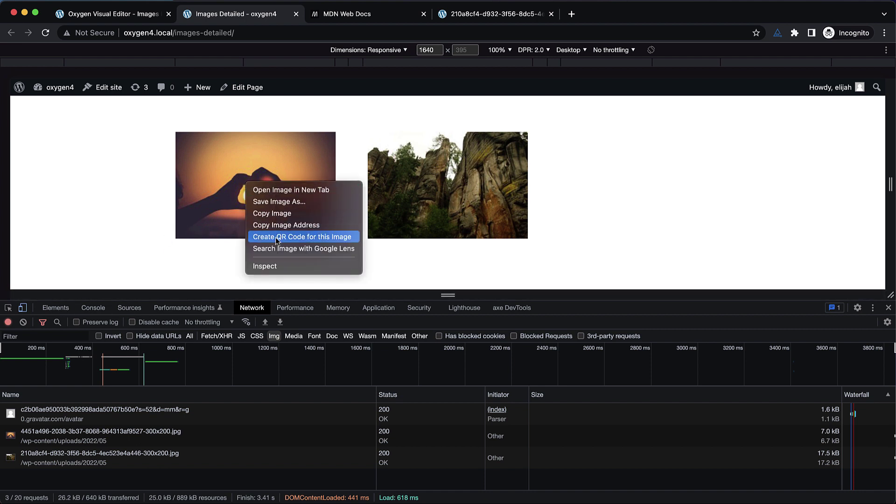
{"action": "left_click", "coordinate": [265, 267]}
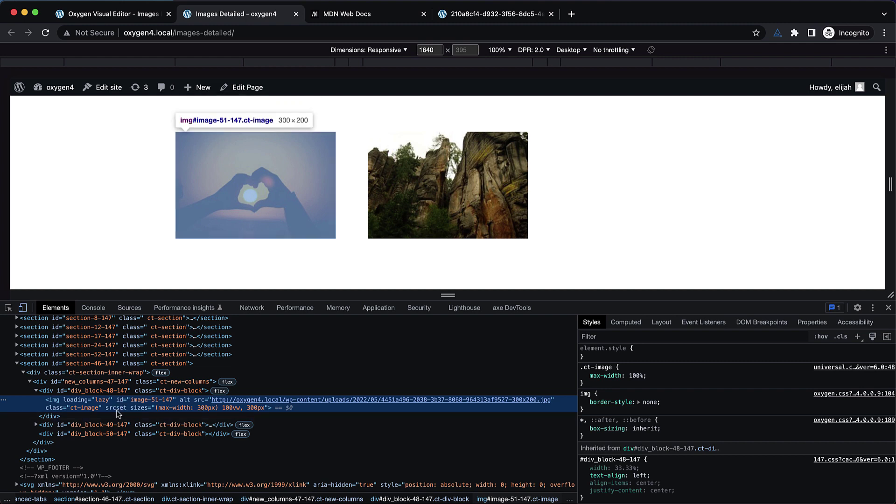
Add a new Section (#58) below the image columns' Section #46.
{"action": "left_click", "coordinate": [145, 18]}
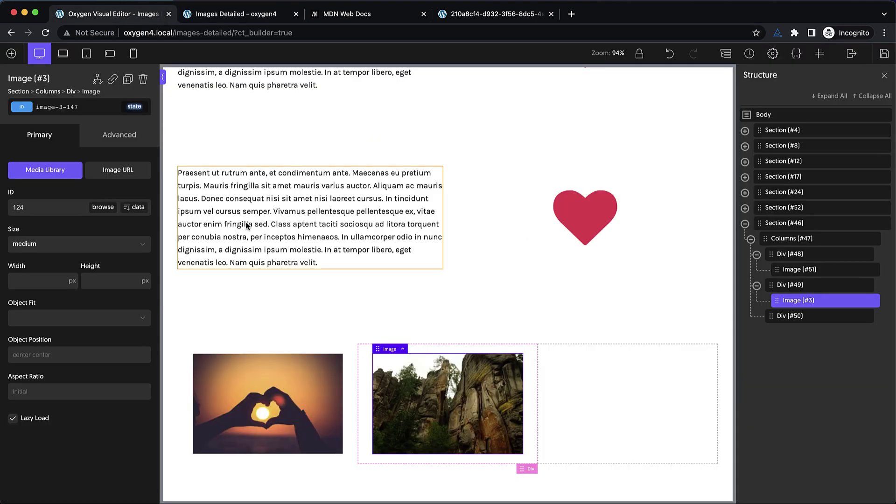
{"action": "left_click", "coordinate": [282, 429]}
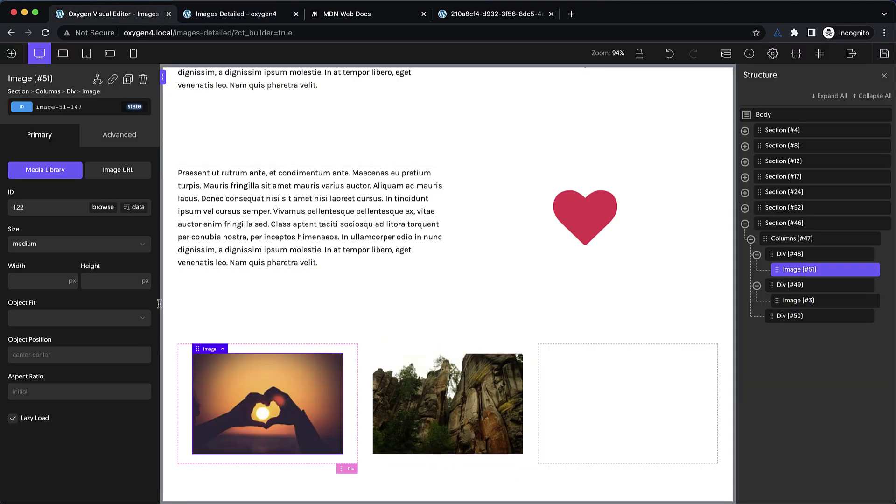
{"action": "left_click", "coordinate": [233, 309]}
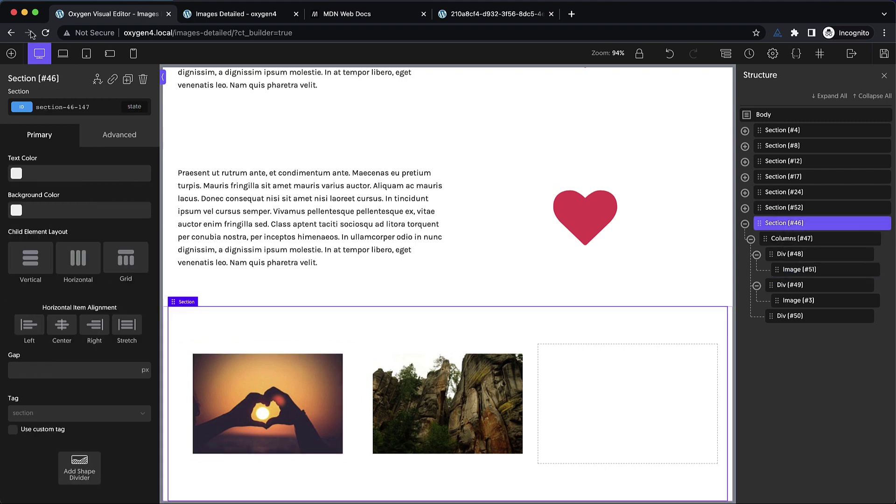
{"action": "left_click", "coordinate": [11, 53]}
{"action": "type", "text": "ec"}
{"action": "left_click", "coordinate": [28, 105]}
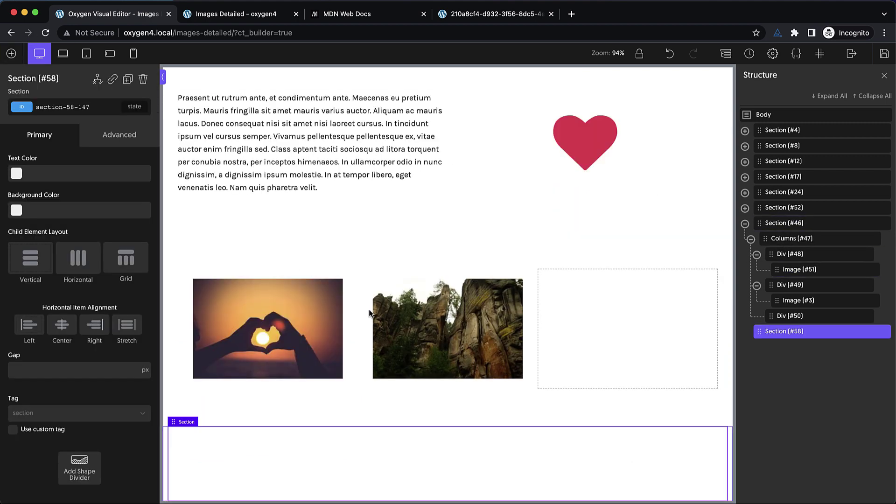
Move the heart-hands image into the new section, set it to full size, and save.
{"action": "left_click_drag", "start_coordinate": [285, 304], "coordinate": [319, 475]}
{"action": "left_click", "coordinate": [97, 245]}
{"action": "left_click", "coordinate": [73, 301]}
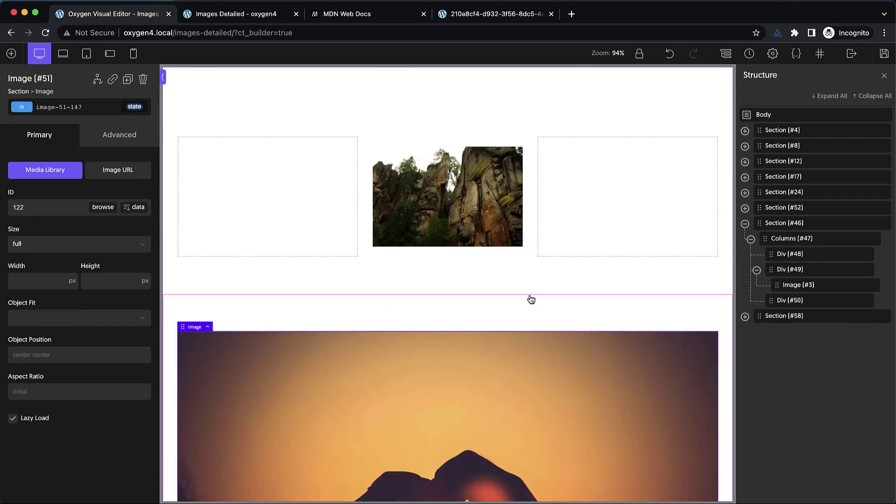
{"action": "left_click", "coordinate": [885, 53]}
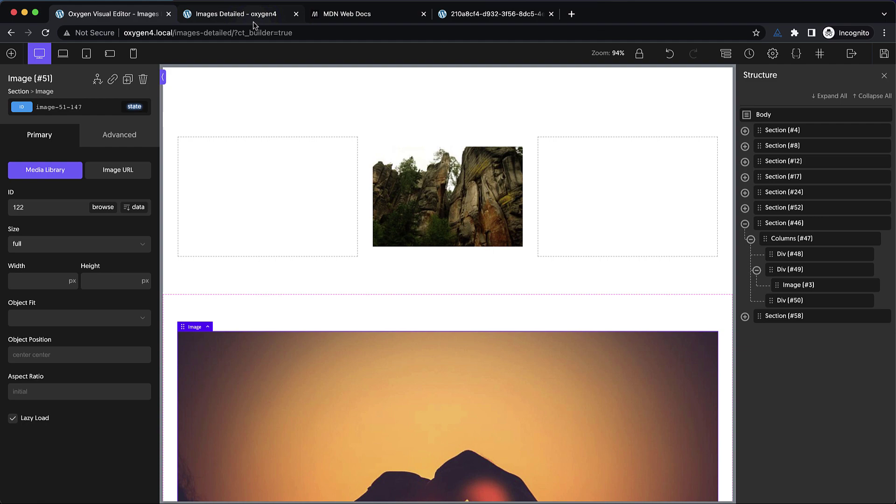
{"action": "left_click", "coordinate": [252, 20]}
Reload and inspect the enlarged heart photo's src, srcset and wrapping div.
{"action": "key", "text": "super+r"}
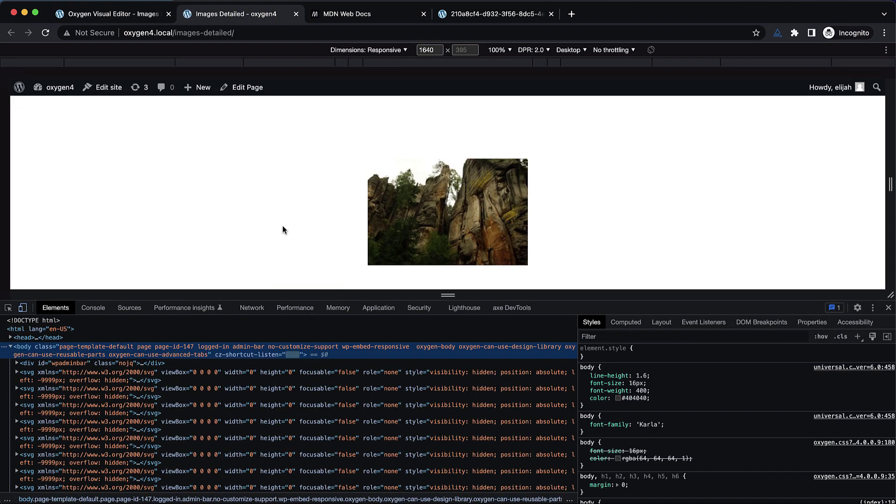
{"action": "right_click", "coordinate": [324, 215]}
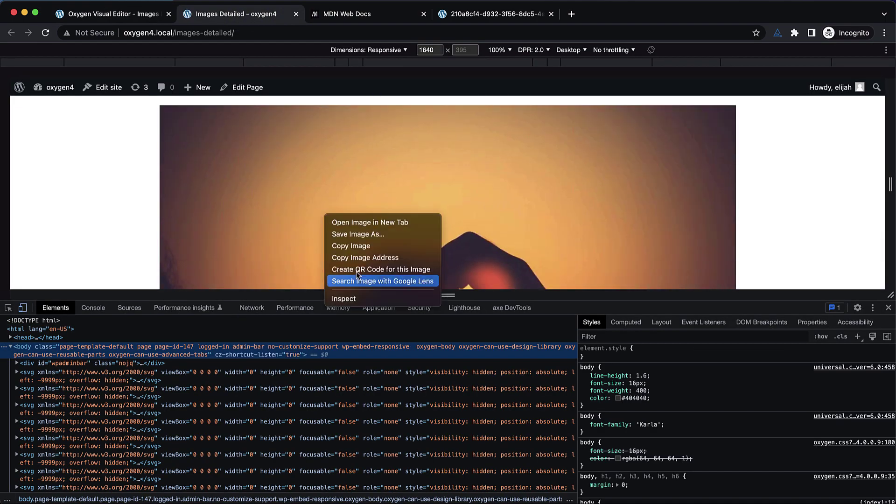
{"action": "left_click", "coordinate": [365, 299]}
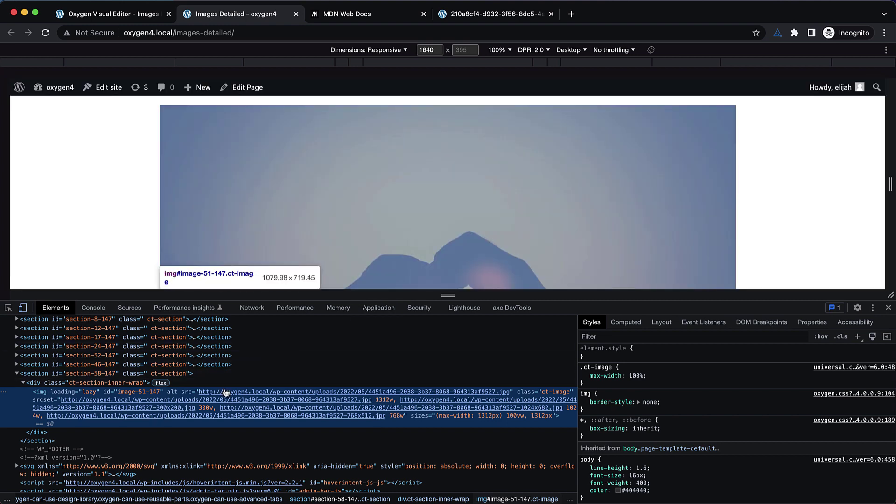
{"action": "mouse_move", "coordinate": [227, 396]}
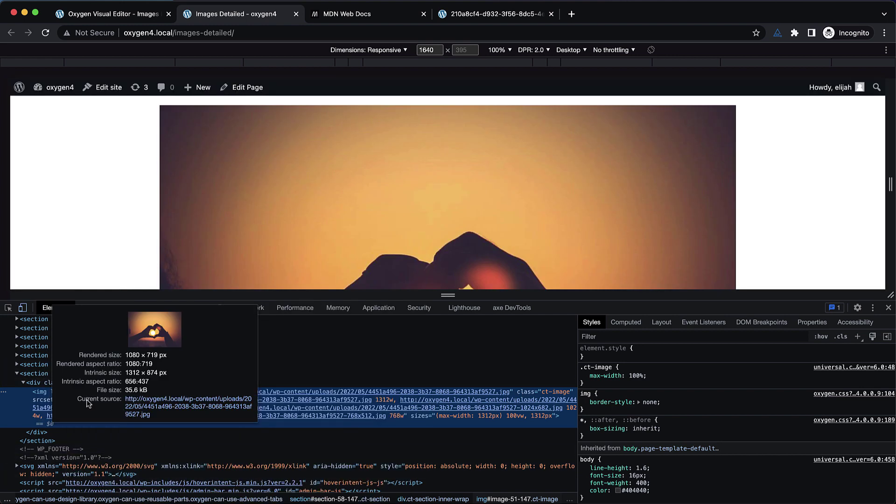
{"action": "mouse_move", "coordinate": [86, 407]}
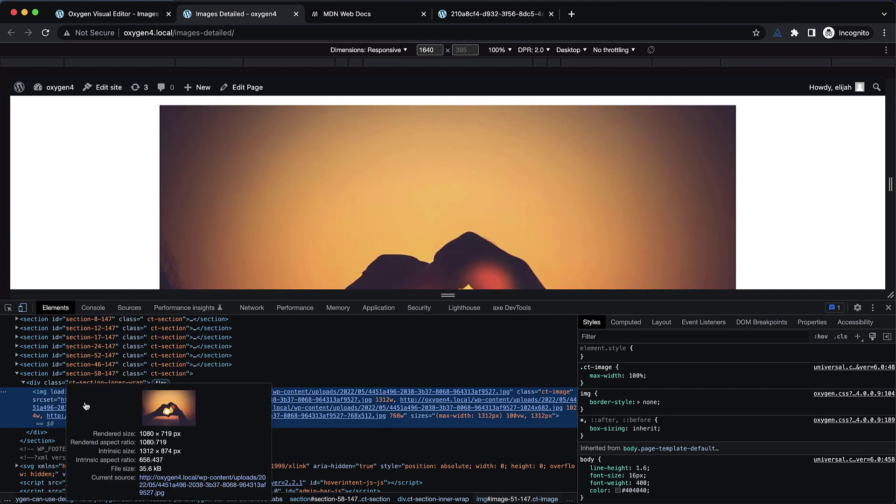
{"action": "left_click", "coordinate": [416, 425]}
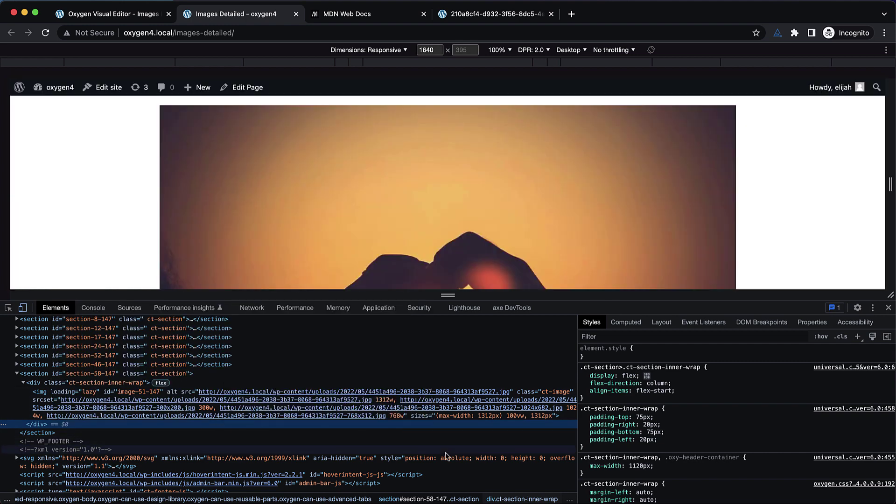
{"action": "scroll", "coordinate": [446, 455], "scroll_direction": "right", "scroll_amount": 1}
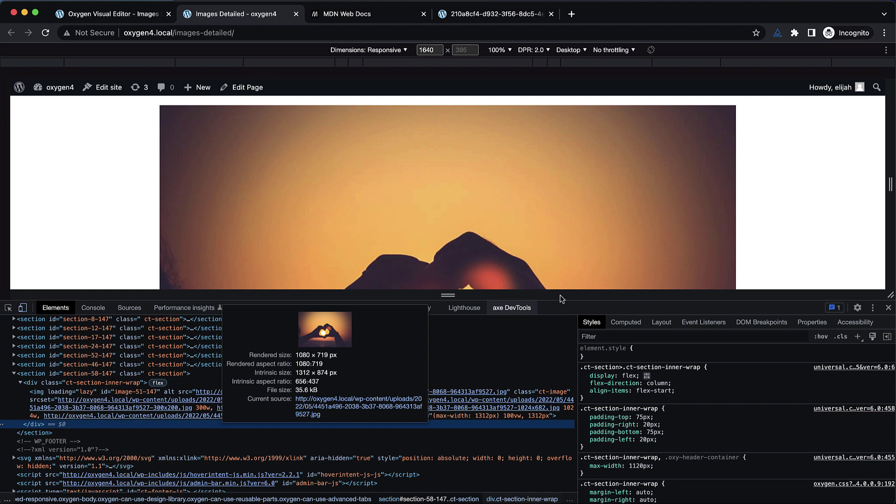
Resize the responsive preview to phone width and back toward desktop width.
{"action": "left_click_drag", "start_coordinate": [604, 301], "coordinate": [616, 392]}
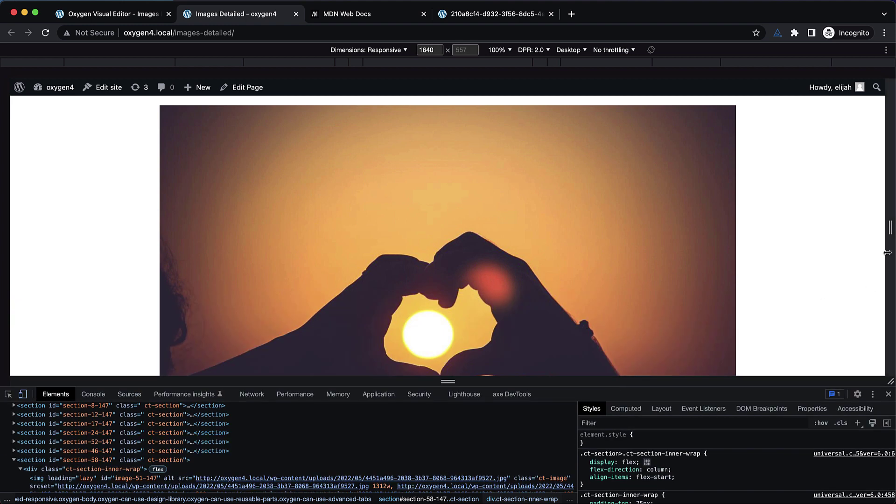
{"action": "left_click_drag", "start_coordinate": [887, 251], "coordinate": [529, 227]}
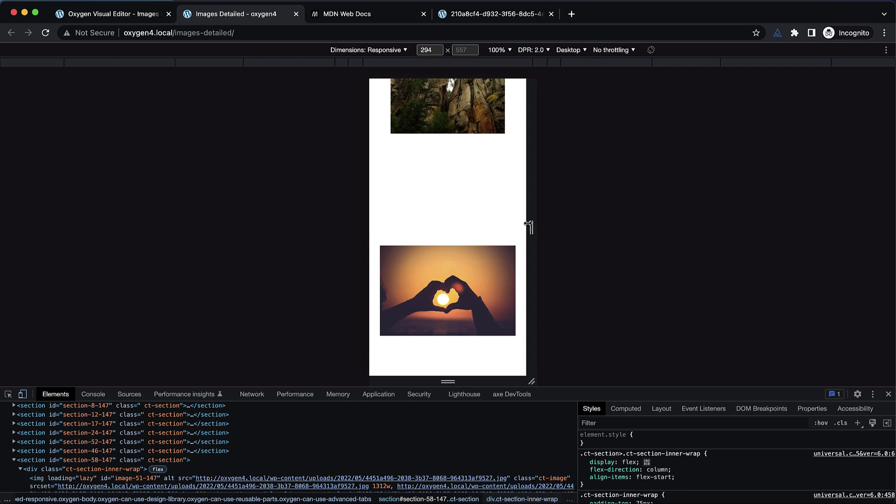
{"action": "left_click_drag", "start_coordinate": [529, 227], "coordinate": [537, 227]}
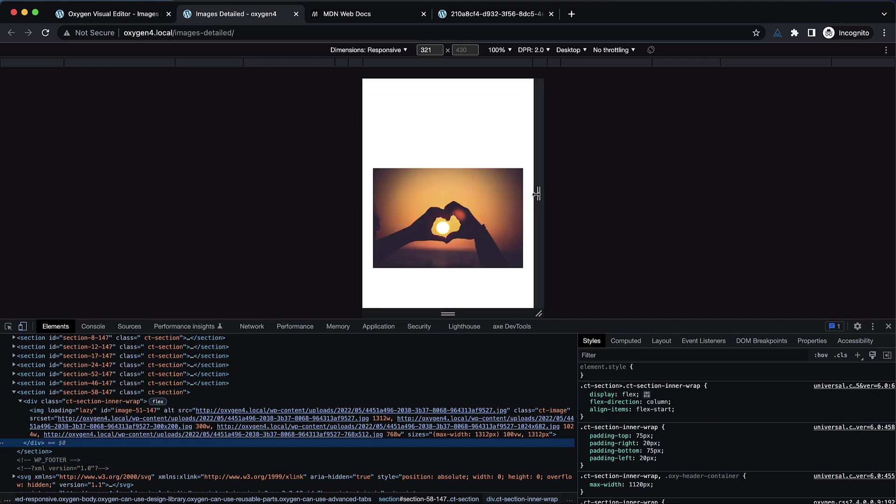
{"action": "left_click_drag", "start_coordinate": [538, 189], "coordinate": [793, 192]}
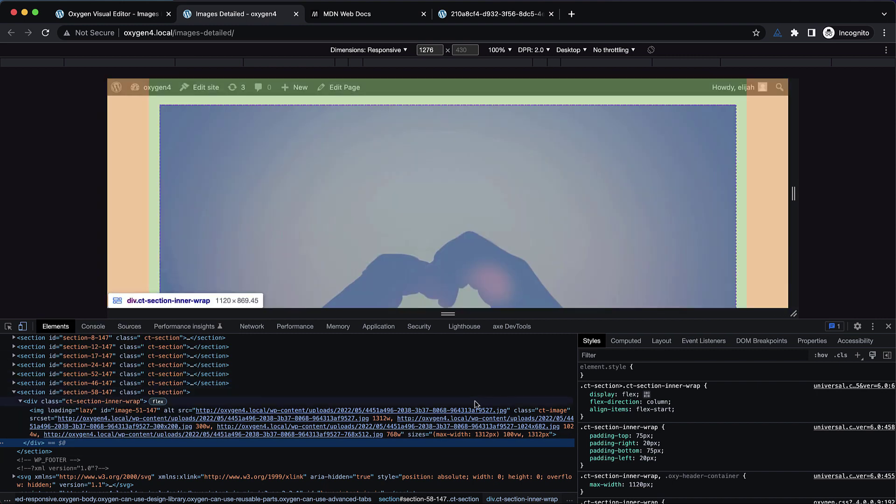
{"action": "mouse_move", "coordinate": [470, 412]}
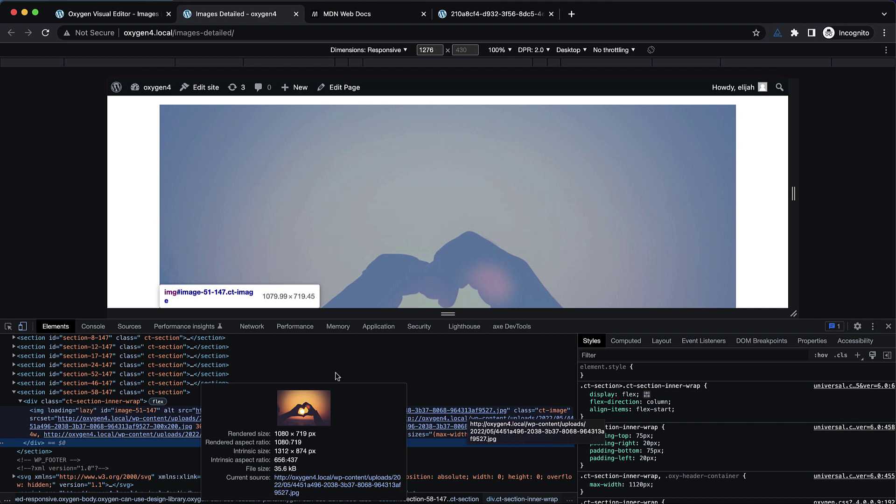
List the page's network requests and inspect the full-size heart image request.
{"action": "left_click", "coordinate": [130, 327]}
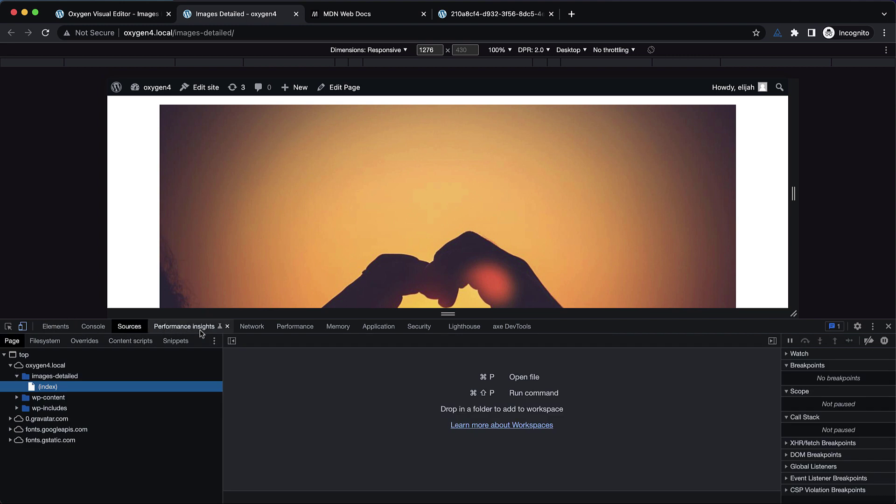
{"action": "left_click", "coordinate": [252, 327]}
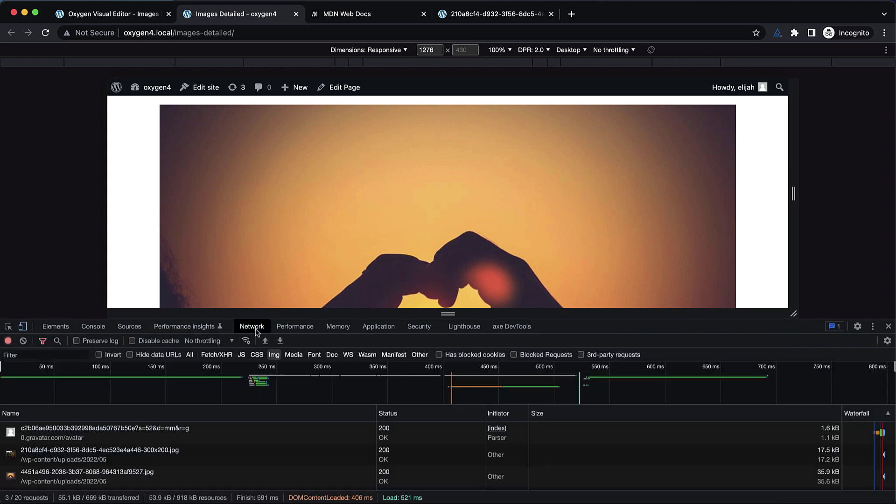
{"action": "left_click", "coordinate": [199, 482]}
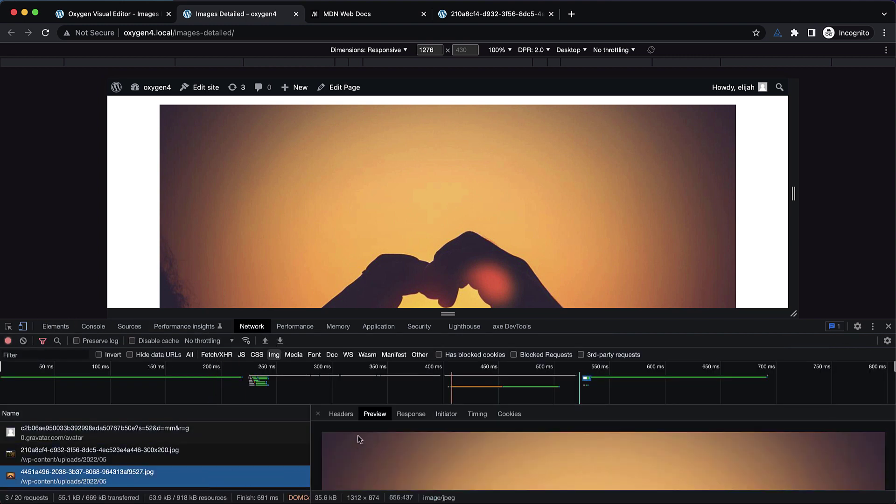
{"action": "left_click", "coordinate": [317, 414]}
{"action": "scroll", "coordinate": [705, 220], "scroll_direction": "down", "scroll_amount": 3}
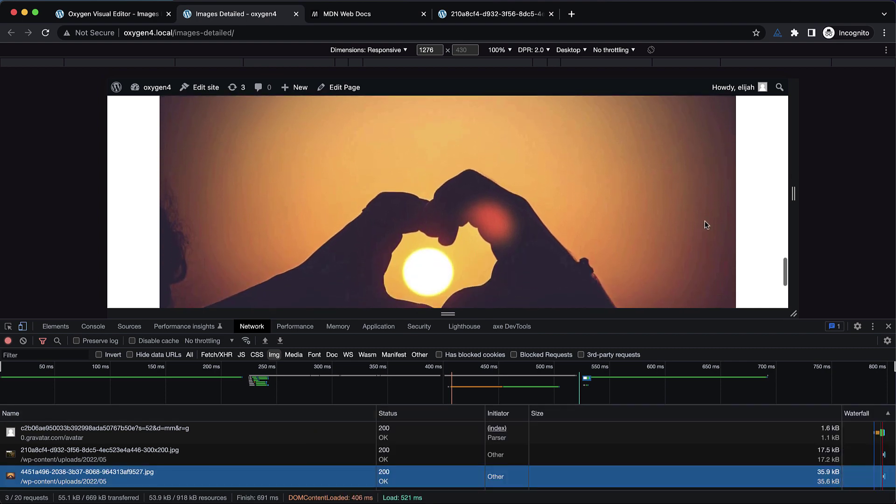
Narrow the viewport to 192 px, reload, and preview the 768x512 heart image request.
{"action": "left_click_drag", "start_coordinate": [793, 193], "coordinate": [531, 194]}
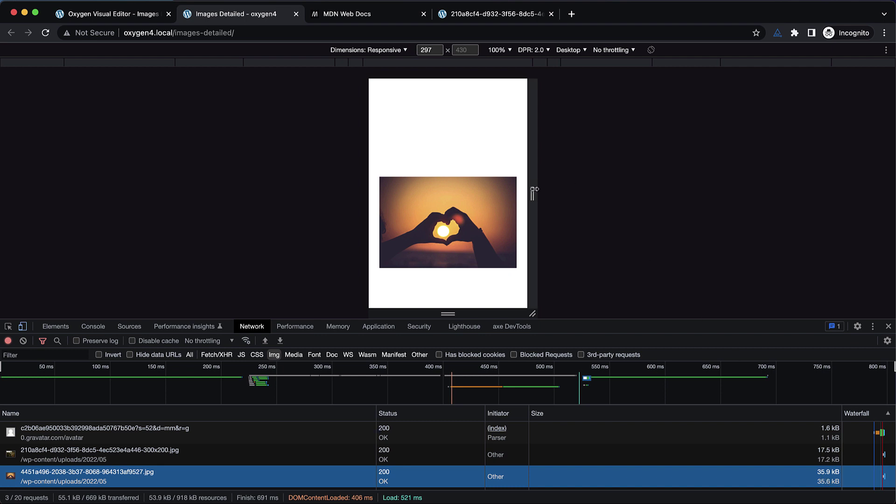
{"action": "left_click_drag", "start_coordinate": [534, 193], "coordinate": [506, 194]}
{"action": "key", "text": "super+r"}
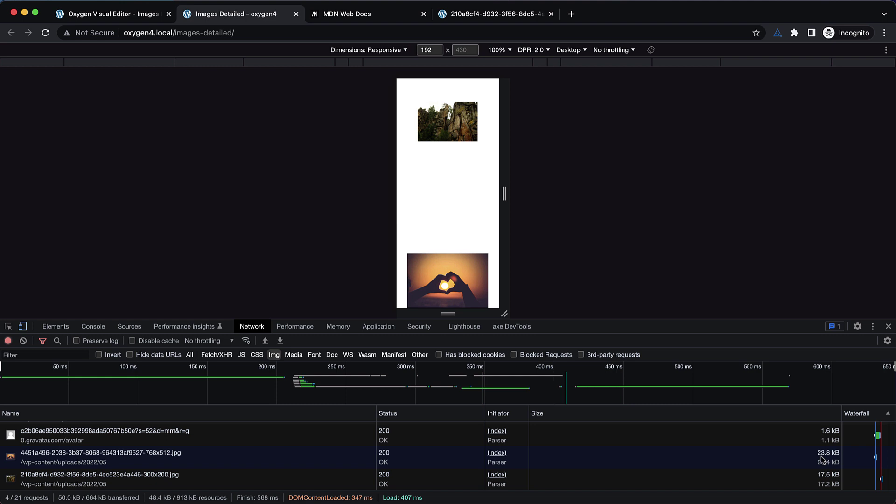
{"action": "left_click", "coordinate": [161, 455]}
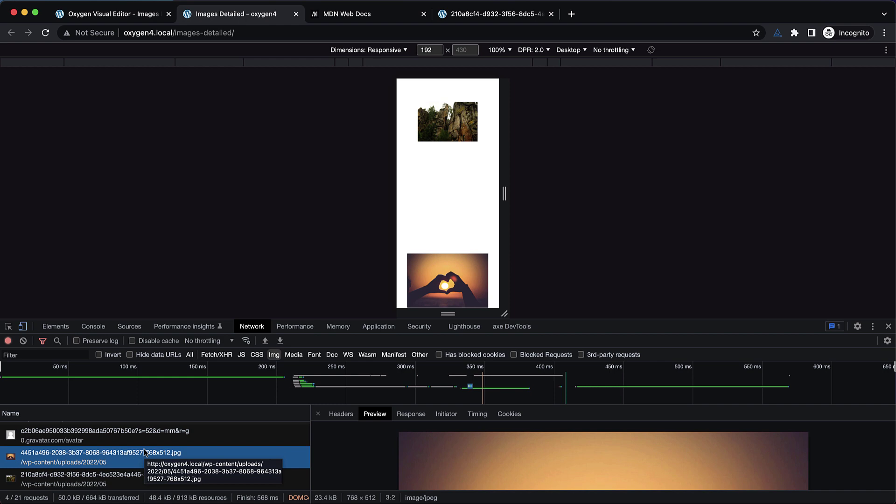
Close DevTools and device emulation, then return to the Oxygen Visual Editor tab.
{"action": "left_click", "coordinate": [888, 326]}
{"action": "scroll", "coordinate": [578, 246], "scroll_direction": "down", "scroll_amount": 7}
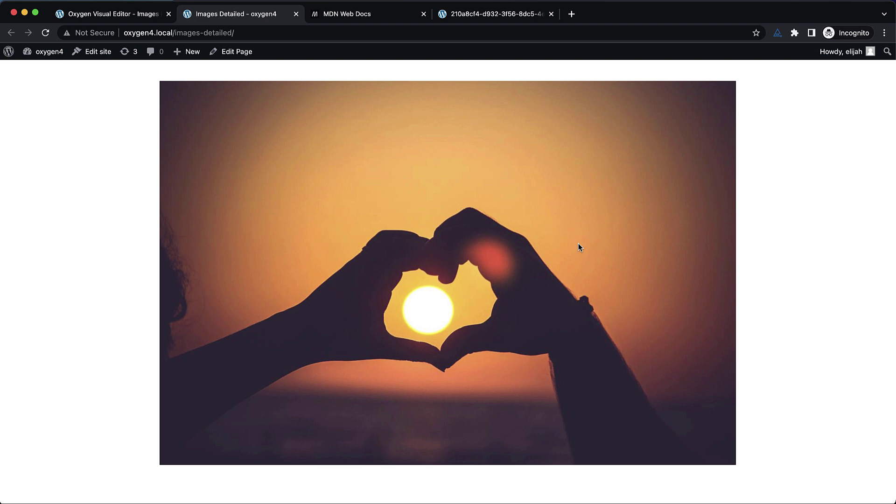
{"action": "left_click", "coordinate": [138, 14]}
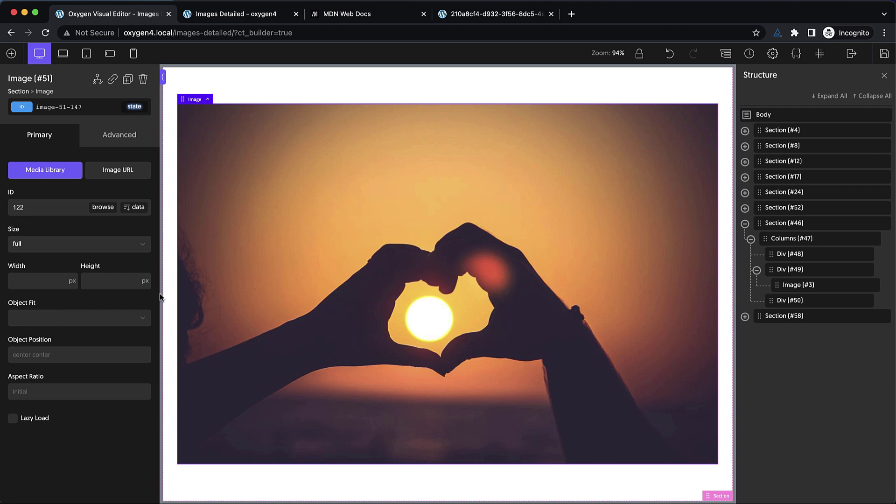
Set the heart image's width to 300 px and height to 500 px.
{"action": "left_click", "coordinate": [39, 281]}
{"action": "type", "text": "300"}
{"action": "scroll", "coordinate": [261, 292], "scroll_direction": "down", "scroll_amount": 2}
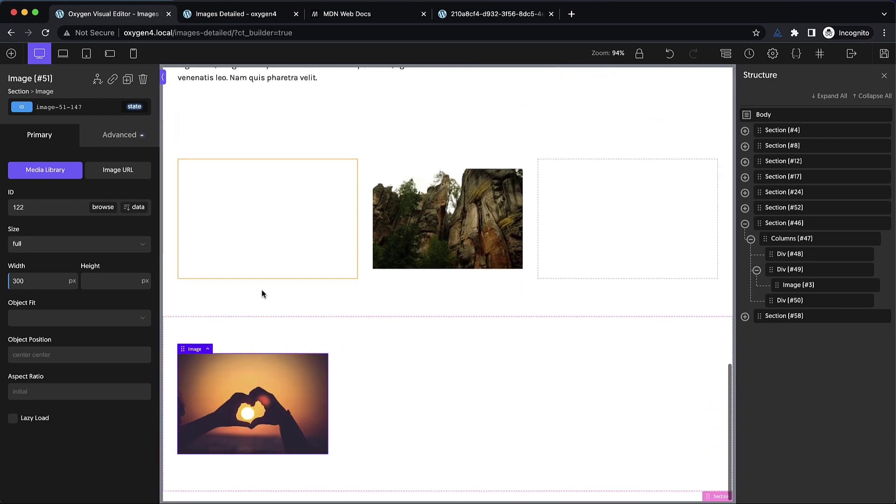
{"action": "left_click", "coordinate": [101, 280]}
{"action": "type", "text": "500"}
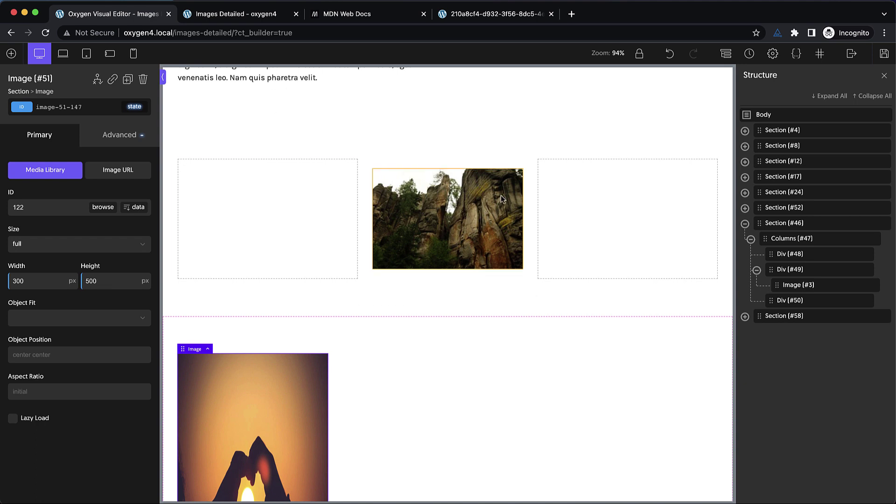
{"action": "scroll", "coordinate": [502, 200], "scroll_direction": "down", "scroll_amount": 3}
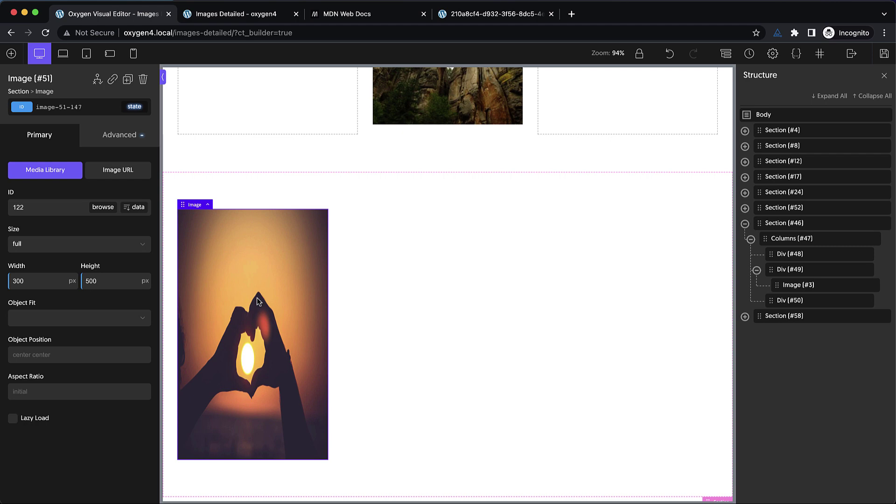
Compare Object Fit initial, cover, contain, fill, scale-down and none, settling on cover.
{"action": "left_click", "coordinate": [147, 308]}
{"action": "left_click", "coordinate": [93, 345]}
{"action": "left_click", "coordinate": [126, 323]}
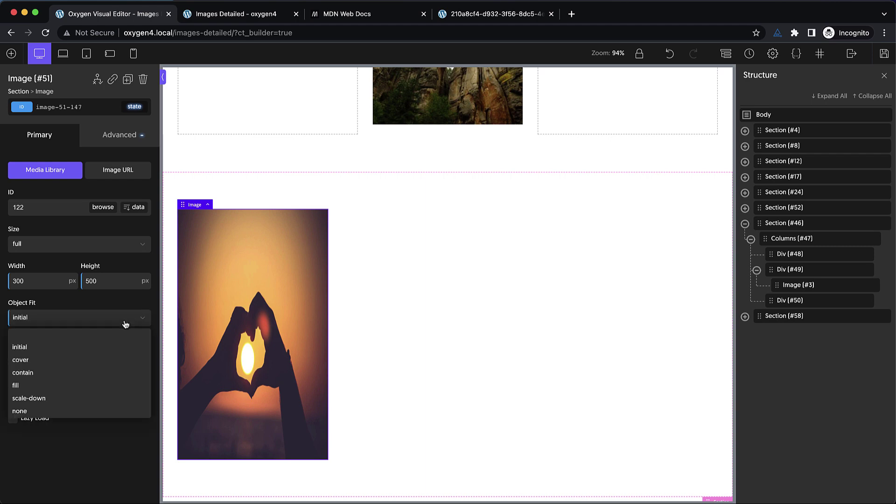
{"action": "left_click", "coordinate": [75, 363]}
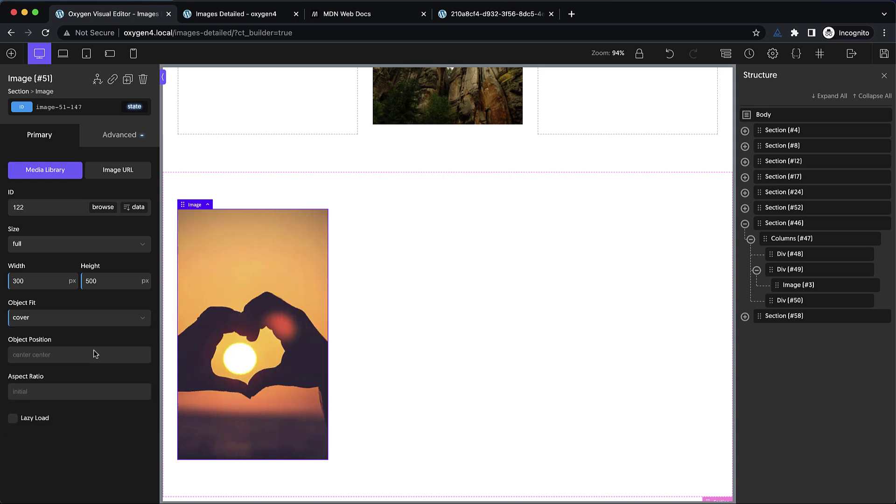
{"action": "left_click", "coordinate": [115, 321]}
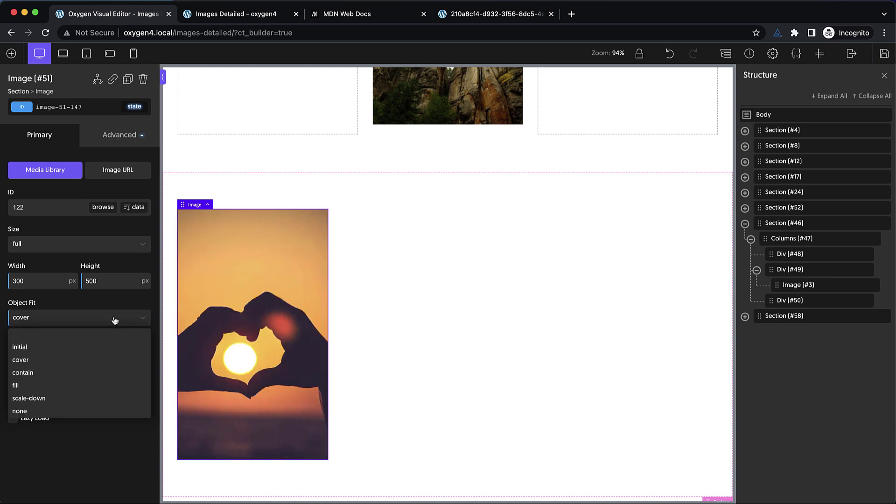
{"action": "left_click", "coordinate": [44, 371]}
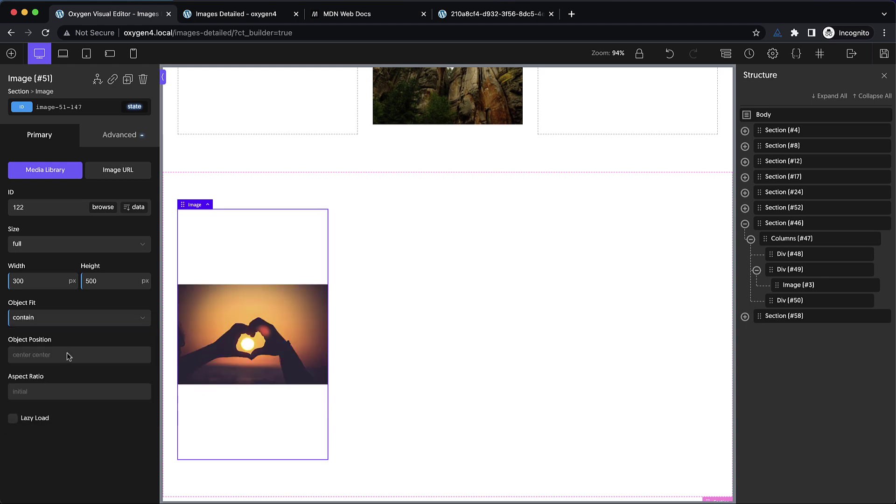
{"action": "left_click", "coordinate": [105, 320]}
{"action": "left_click", "coordinate": [47, 387]}
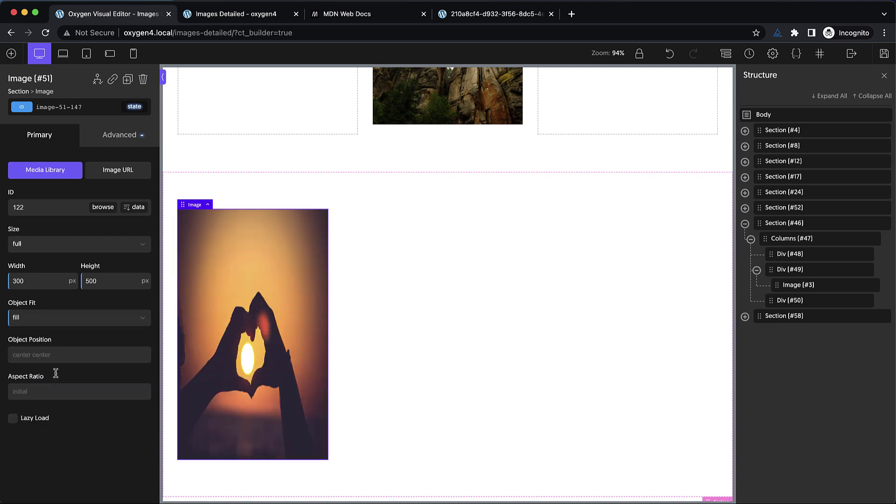
{"action": "left_click", "coordinate": [95, 327]}
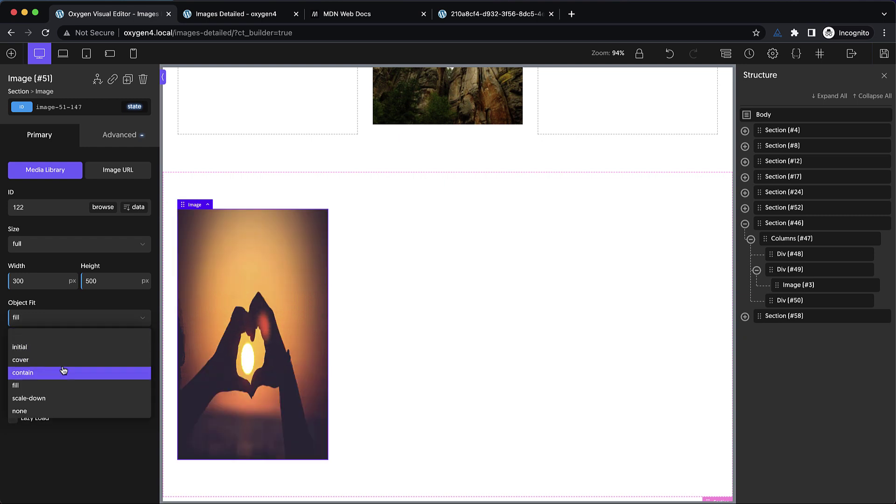
{"action": "left_click", "coordinate": [44, 395]}
{"action": "left_click", "coordinate": [87, 318]}
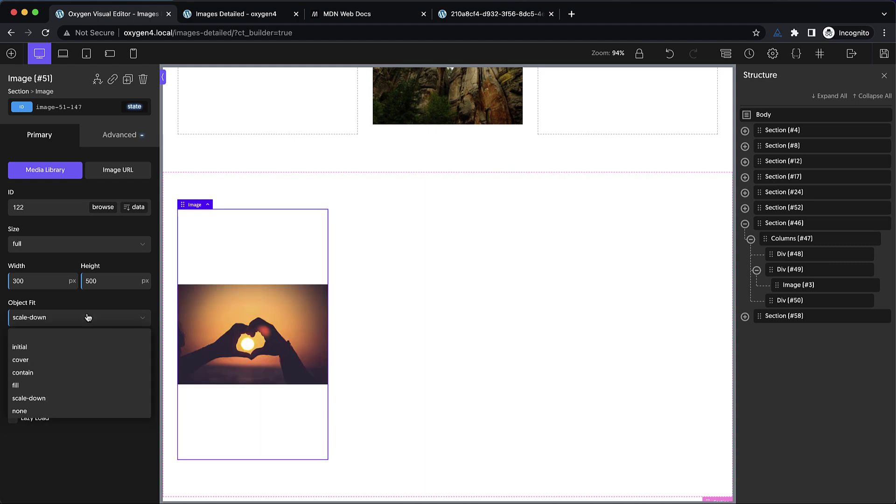
{"action": "left_click", "coordinate": [50, 413]}
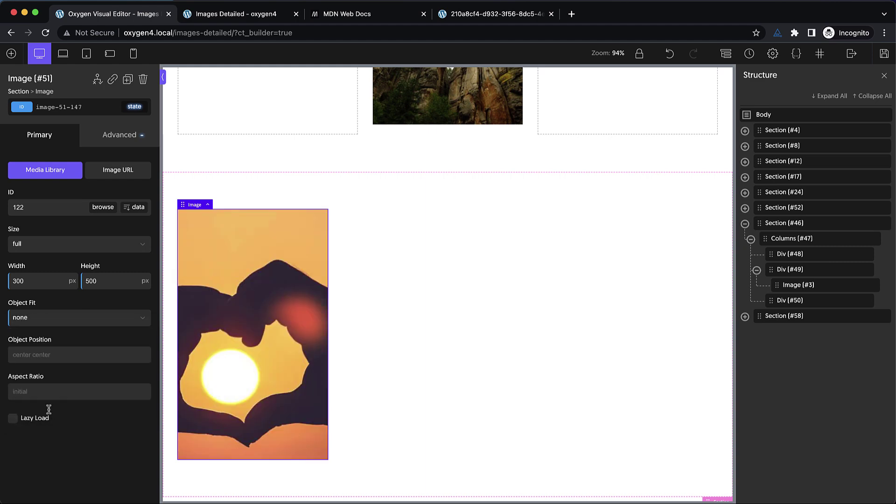
{"action": "left_click", "coordinate": [77, 325]}
{"action": "left_click", "coordinate": [59, 367]}
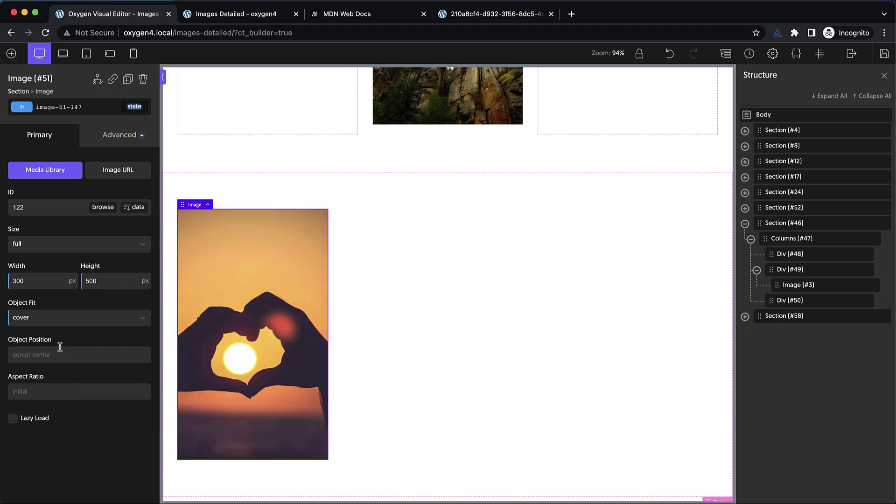
Try Object Position values right center, 50% 50% and 20% 30%, with Object Fit none.
{"action": "left_click_drag", "start_coordinate": [65, 355], "coordinate": [8, 358]}
{"action": "type", "text": "left bo"}
{"action": "key", "text": "BackSpace"}
{"action": "key", "text": "BackSpace"}
{"action": "key", "text": "BackSpace"}
{"action": "key", "text": "BackSpace"}
{"action": "key", "text": "BackSpace"}
{"action": "key", "text": "BackSpace"}
{"action": "type", "text": "right center"}
{"action": "key", "text": "super+a"}
{"action": "type", "text": "50% 50%"}
{"action": "key", "text": "BackSpace"}
{"action": "key", "text": "BackSpace"}
{"action": "key", "text": "BackSpace"}
{"action": "key", "text": "BackSpace"}
{"action": "key", "text": "BackSpace"}
{"action": "key", "text": "BackSpace"}
{"action": "key", "text": "BackSpace"}
{"action": "type", "text": "20% 30%"}
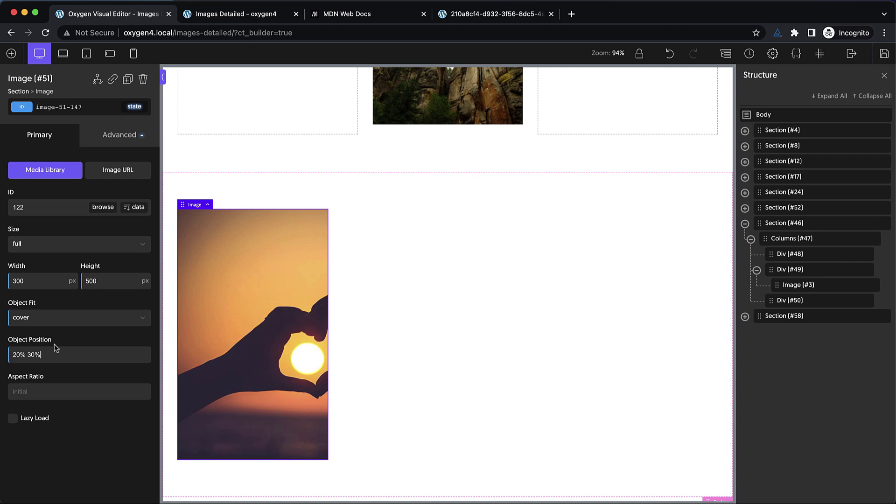
{"action": "left_click", "coordinate": [76, 323]}
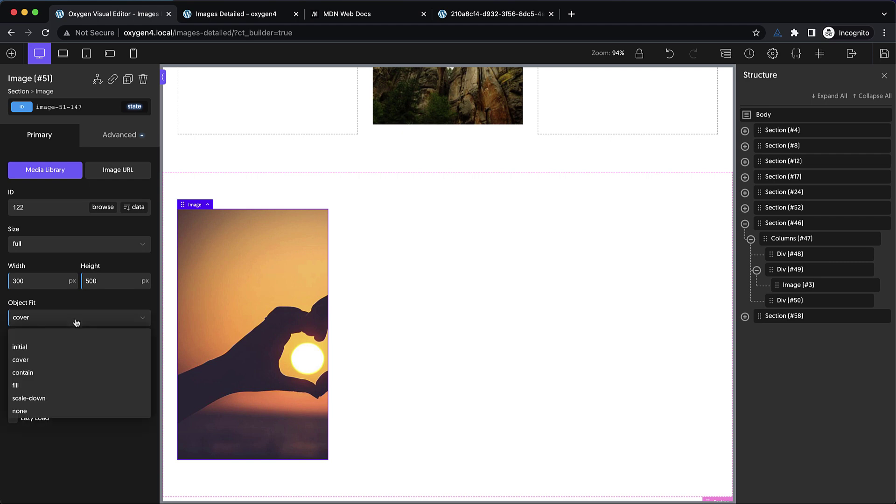
{"action": "left_click", "coordinate": [44, 411]}
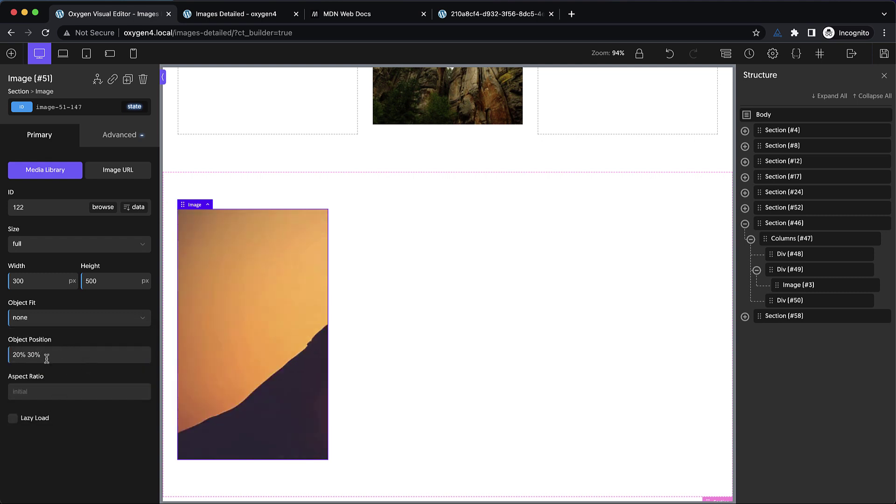
Set Object Position to center top, return Object Fit to cover, and select the 500 height.
{"action": "left_click_drag", "start_coordinate": [47, 358], "coordinate": [12, 355]}
{"action": "type", "text": "center center"}
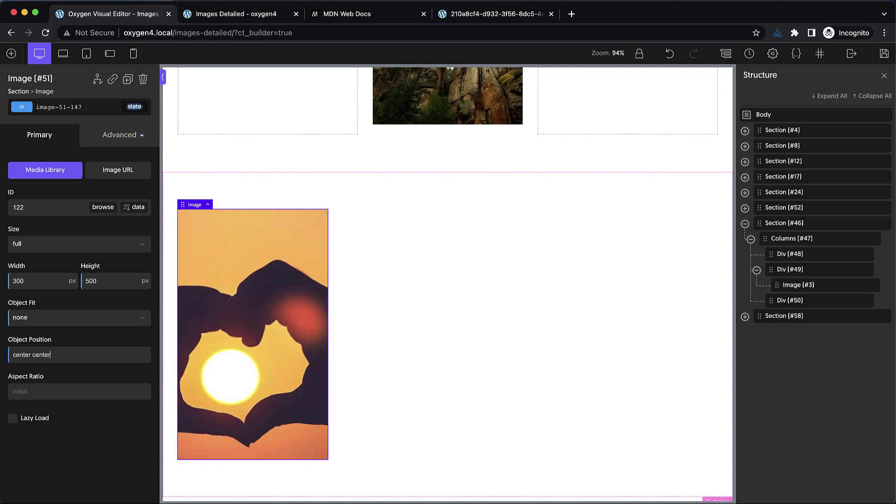
{"action": "key", "text": "BackSpace"}
{"action": "key", "text": "BackSpace"}
{"action": "key", "text": "BackSpace"}
{"action": "key", "text": "BackSpace"}
{"action": "key", "text": "BackSpace"}
{"action": "key", "text": "BackSpace"}
{"action": "type", "text": "top"}
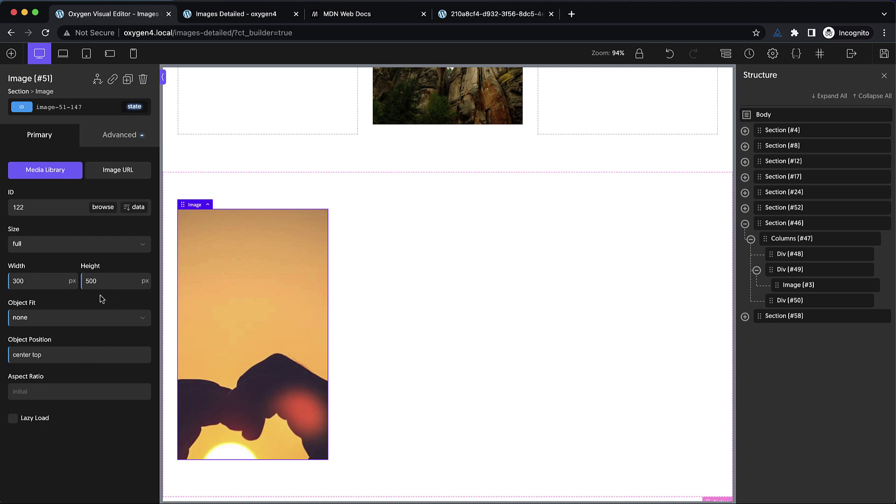
{"action": "left_click", "coordinate": [98, 317]}
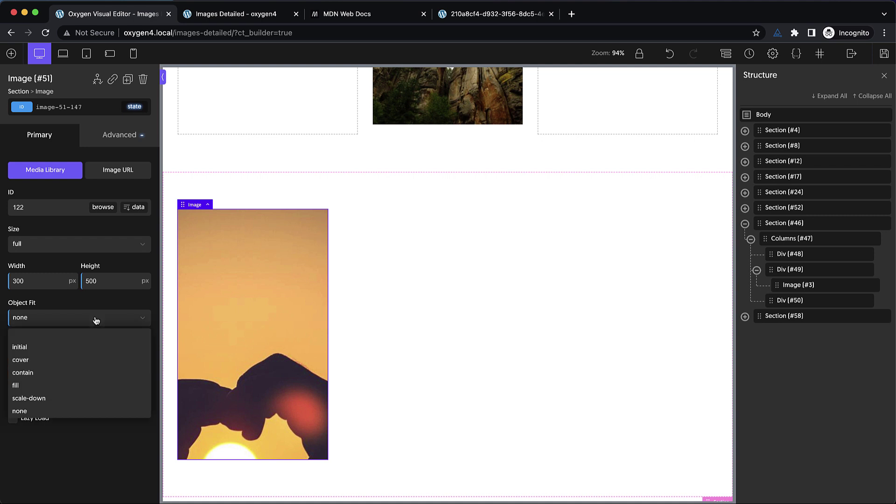
{"action": "left_click", "coordinate": [70, 360]}
{"action": "double_click", "coordinate": [104, 282]}
Clear the image's fixed height after briefly trying aspect ratio 1 and height 500.
{"action": "key", "text": "BackSpace"}
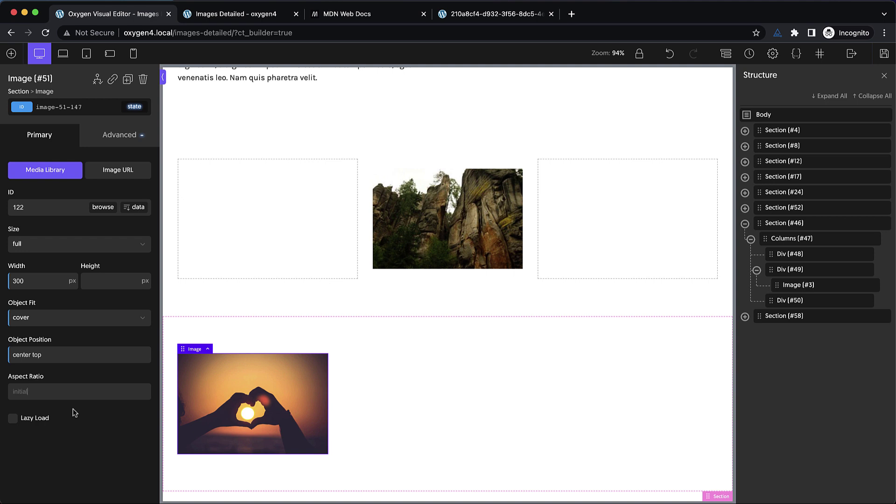
{"action": "left_click", "coordinate": [73, 392]}
{"action": "key", "text": "BackSpace"}
{"action": "key", "text": "BackSpace"}
{"action": "key", "text": "BackSpace"}
{"action": "key", "text": "BackSpace"}
{"action": "key", "text": "BackSpace"}
{"action": "key", "text": "BackSpace"}
{"action": "key", "text": "BackSpace"}
{"action": "type", "text": "1"}
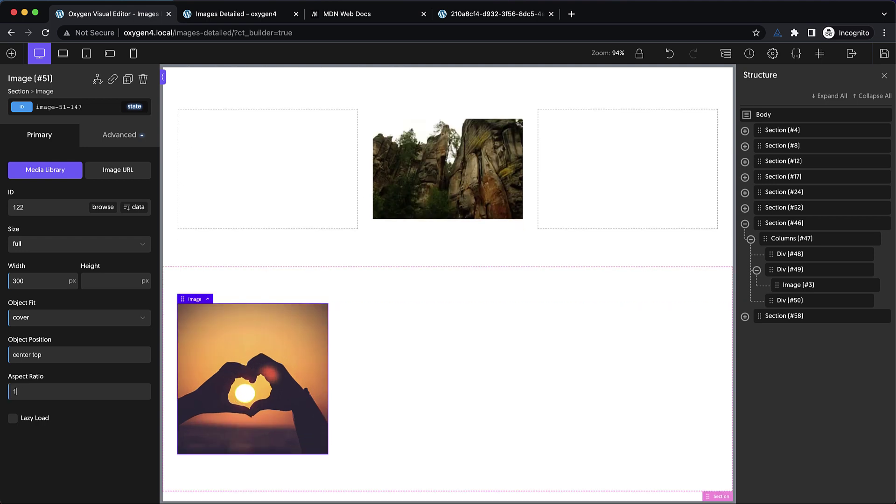
{"action": "left_click", "coordinate": [114, 282]}
{"action": "type", "text": "500"}
{"action": "key", "text": "BackSpace"}
{"action": "key", "text": "BackSpace"}
{"action": "key", "text": "BackSpace"}
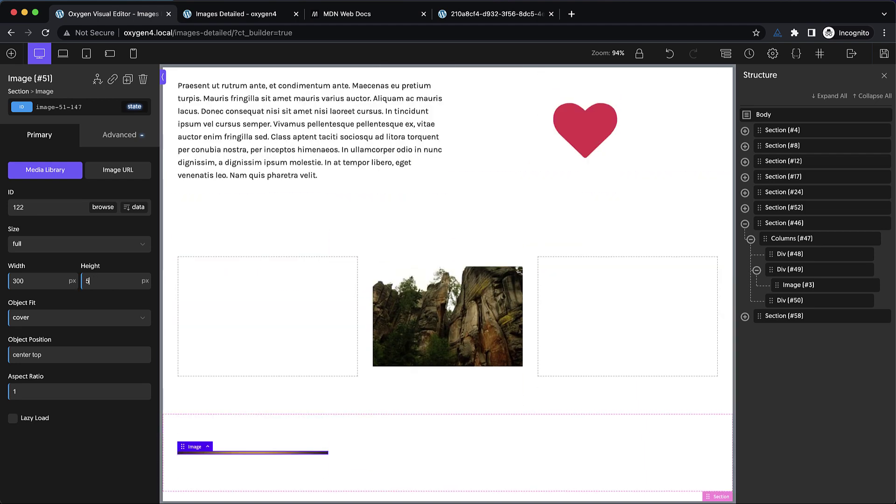
Nudge the image width through 277, 263, 303 and 351.
{"action": "double_click", "coordinate": [48, 284]}
{"action": "key", "text": "Down"}
{"action": "key", "text": "Down"}
{"action": "key", "text": "Down"}
{"action": "key", "text": "Down"}
{"action": "key", "text": "Down"}
{"action": "key", "text": "Down"}
{"action": "key", "text": "Down"}
{"action": "key", "text": "Down"}
{"action": "key", "text": "Down"}
{"action": "key", "text": "Down"}
{"action": "key", "text": "Down"}
{"action": "key", "text": "Down"}
{"action": "key", "text": "Down"}
{"action": "key", "text": "Down"}
{"action": "key", "text": "Down"}
{"action": "key", "text": "Down"}
{"action": "key", "text": "Down"}
{"action": "key", "text": "Down"}
{"action": "key", "text": "Down"}
{"action": "key", "text": "Down"}
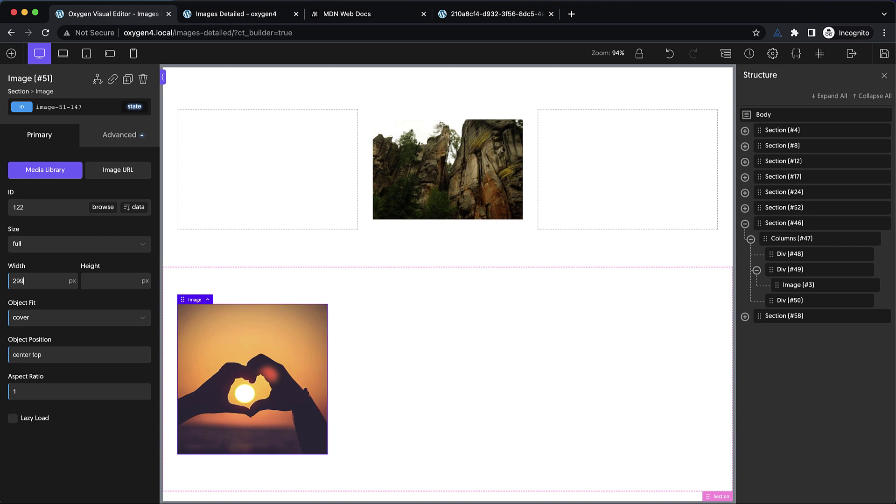
{"action": "key", "text": "Down"}
{"action": "key", "text": "Down"}
{"action": "key", "text": "Down"}
{"action": "key", "text": "Down"}
{"action": "key", "text": "Down"}
{"action": "key", "text": "Down"}
{"action": "key", "text": "Down"}
{"action": "key", "text": "Down"}
{"action": "key", "text": "Down"}
{"action": "key", "text": "Down"}
{"action": "key", "text": "Down"}
{"action": "key", "text": "Down"}
{"action": "key", "text": "Down"}
{"action": "key", "text": "Down"}
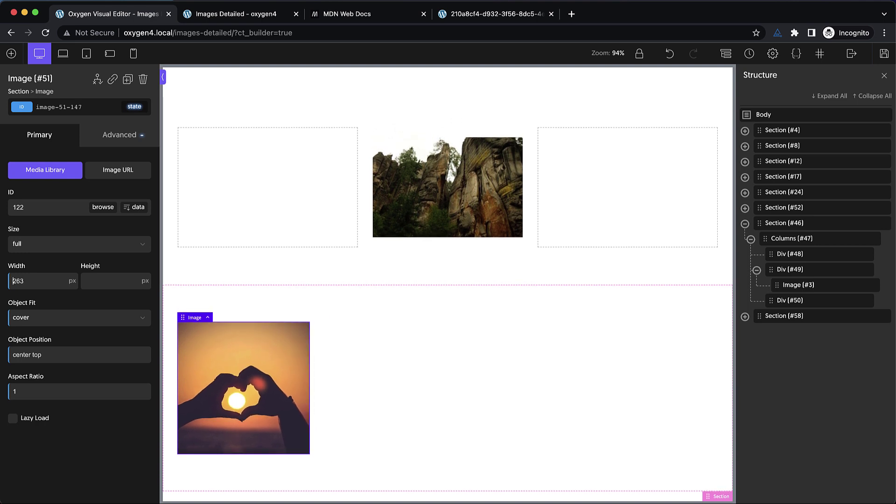
{"action": "key", "text": "Up"}
{"action": "key", "text": "Up"}
{"action": "key", "text": "Up"}
{"action": "key", "text": "Up"}
{"action": "key", "text": "Up"}
{"action": "key", "text": "Up"}
{"action": "key", "text": "Up"}
{"action": "key", "text": "Up"}
{"action": "key", "text": "Up"}
{"action": "key", "text": "Up"}
{"action": "key", "text": "Up"}
{"action": "key", "text": "Up"}
{"action": "key", "text": "Up"}
{"action": "key", "text": "Up"}
{"action": "key", "text": "Up"}
{"action": "key", "text": "Up"}
{"action": "key", "text": "Up"}
{"action": "key", "text": "Up"}
{"action": "key", "text": "Up"}
{"action": "key", "text": "Up"}
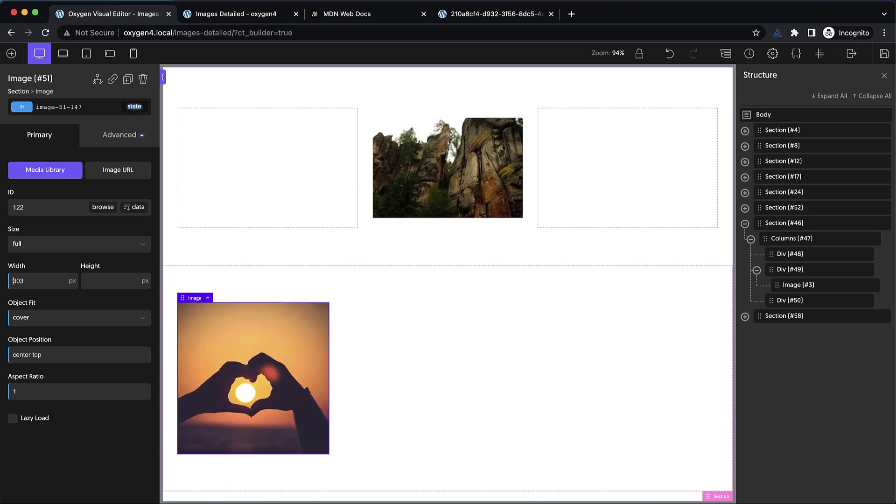
{"action": "key", "text": "Up"}
{"action": "key", "text": "Up"}
{"action": "key", "text": "Up"}
{"action": "key", "text": "Up"}
{"action": "key", "text": "Up"}
{"action": "key", "text": "Up"}
{"action": "key", "text": "Up"}
{"action": "key", "text": "Up"}
{"action": "key", "text": "Up"}
{"action": "key", "text": "Up"}
{"action": "key", "text": "Up"}
{"action": "key", "text": "Up"}
{"action": "key", "text": "Up"}
{"action": "key", "text": "Up"}
{"action": "key", "text": "Up"}
{"action": "key", "text": "Up"}
{"action": "key", "text": "Up"}
{"action": "key", "text": "Up"}
{"action": "key", "text": "Up"}
{"action": "key", "text": "Up"}
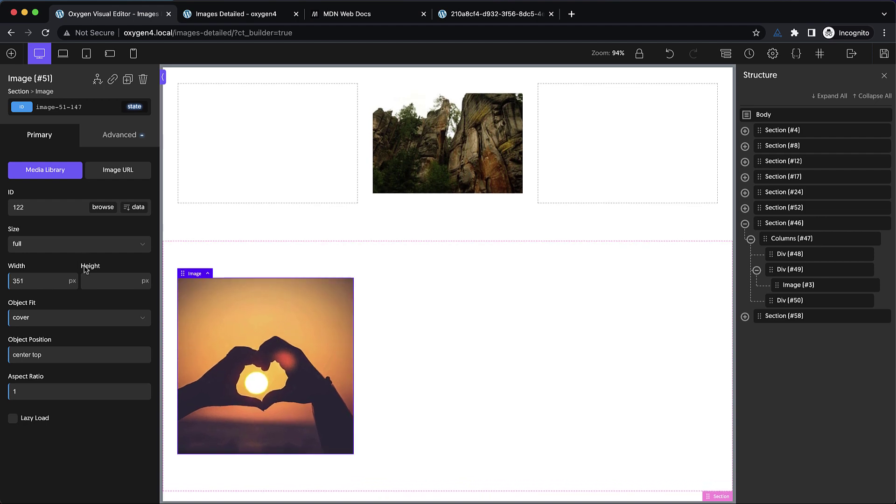
Set the image width to 100% and the aspect ratio to 16:9.
{"action": "left_click", "coordinate": [72, 281]}
{"action": "left_click", "coordinate": [74, 276]}
{"action": "double_click", "coordinate": [43, 275]}
{"action": "type", "text": "100"}
{"action": "scroll", "coordinate": [341, 273], "scroll_direction": "down", "scroll_amount": 5}
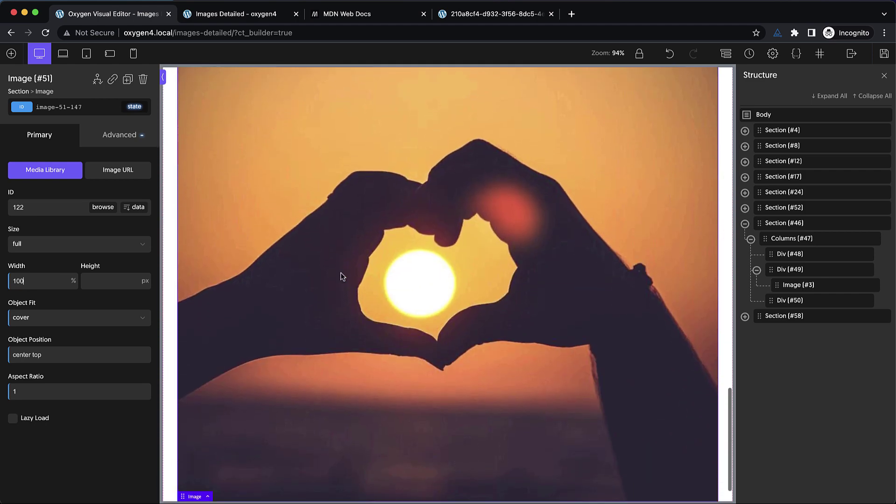
{"action": "scroll", "coordinate": [341, 276], "scroll_direction": "up", "scroll_amount": 5}
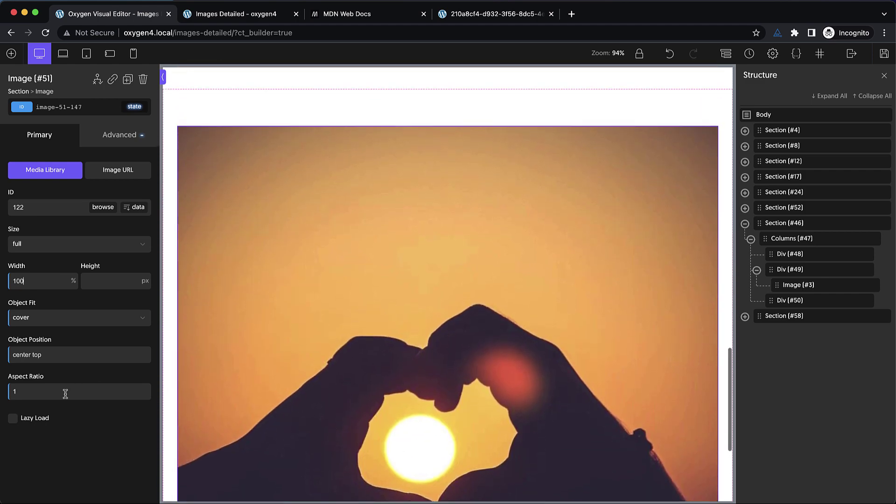
{"action": "left_click", "coordinate": [49, 395]}
{"action": "type", "text": "6:9"}
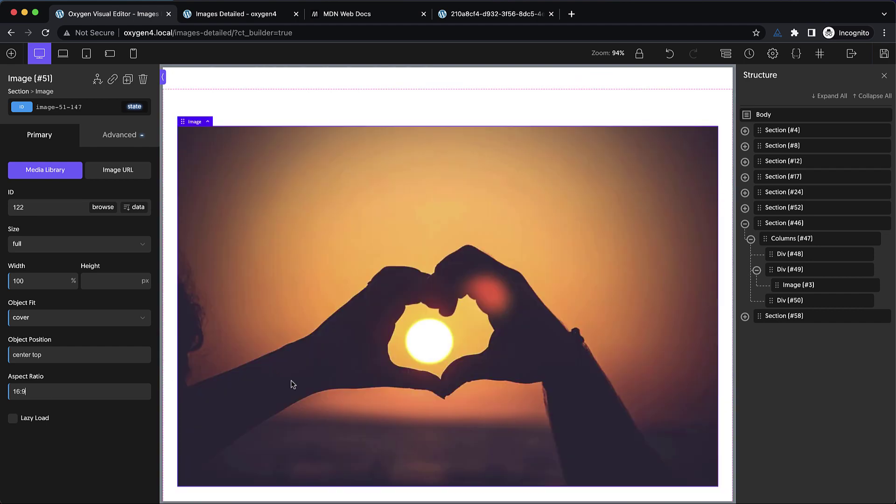
{"action": "scroll", "coordinate": [298, 385], "scroll_direction": "down", "scroll_amount": 1}
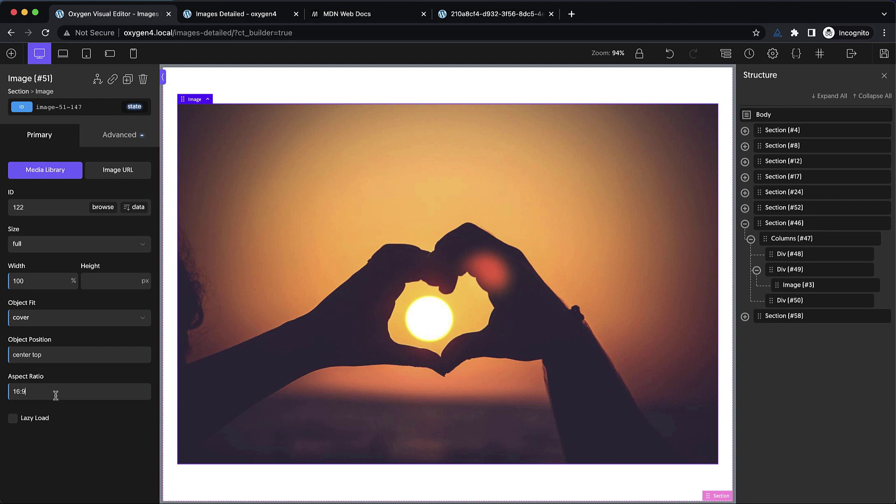
{"action": "left_click", "coordinate": [86, 54]}
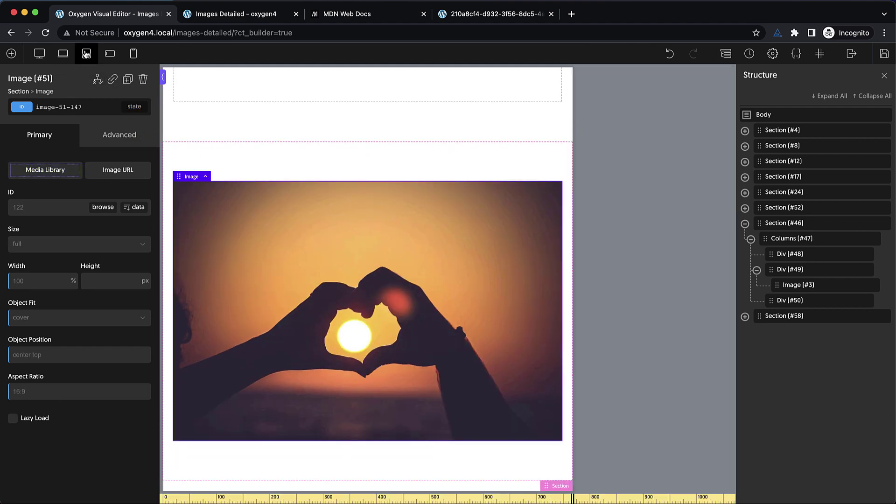
{"action": "left_click", "coordinate": [110, 54]}
{"action": "left_click", "coordinate": [134, 54]}
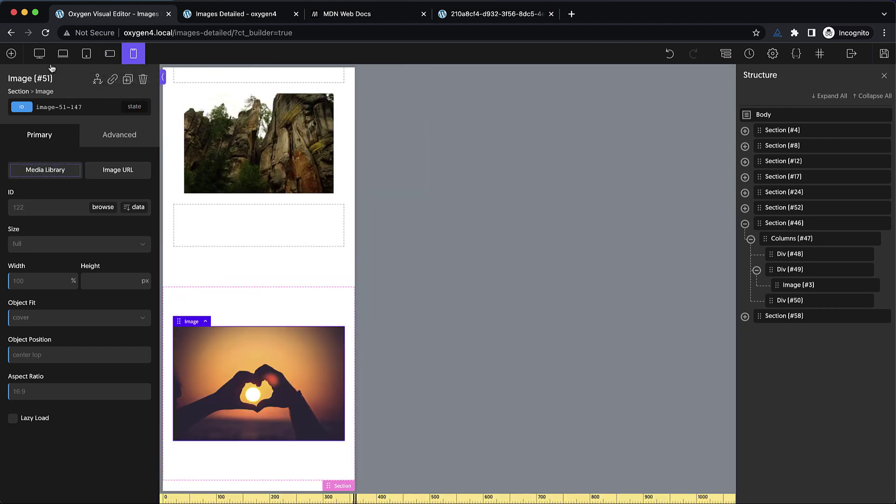
{"action": "left_click", "coordinate": [39, 54]}
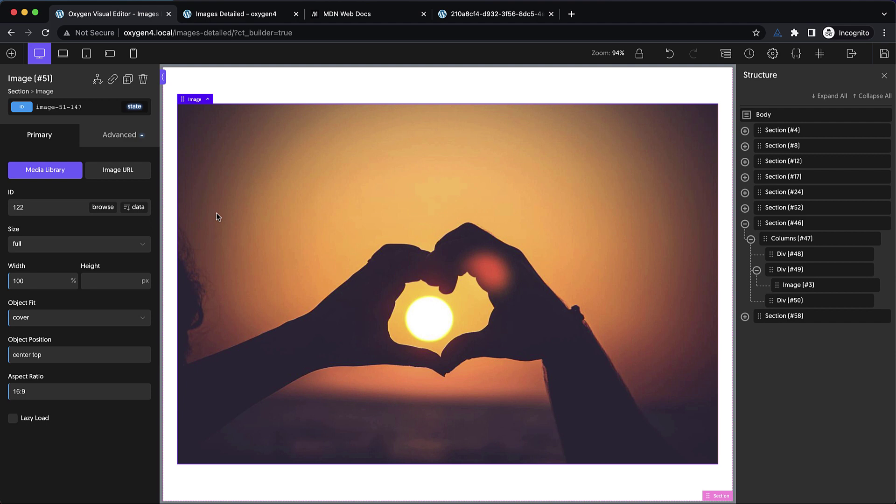
{"action": "left_click", "coordinate": [131, 177]}
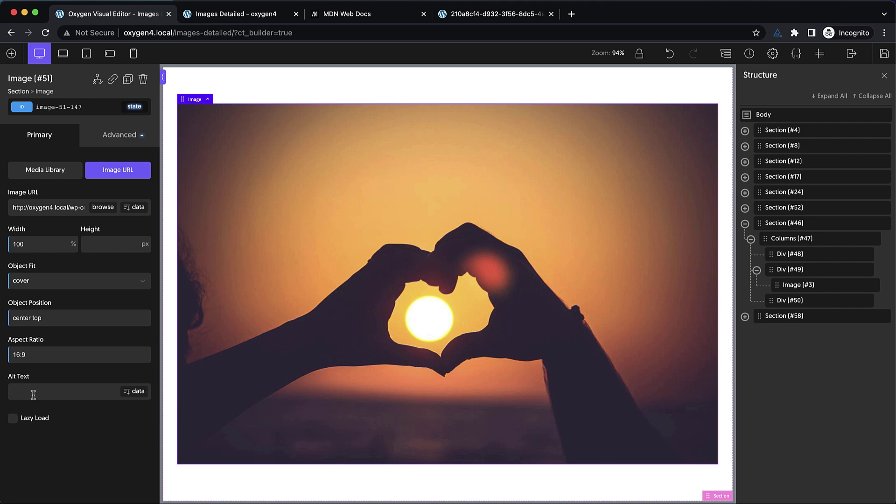
{"action": "left_click", "coordinate": [45, 178]}
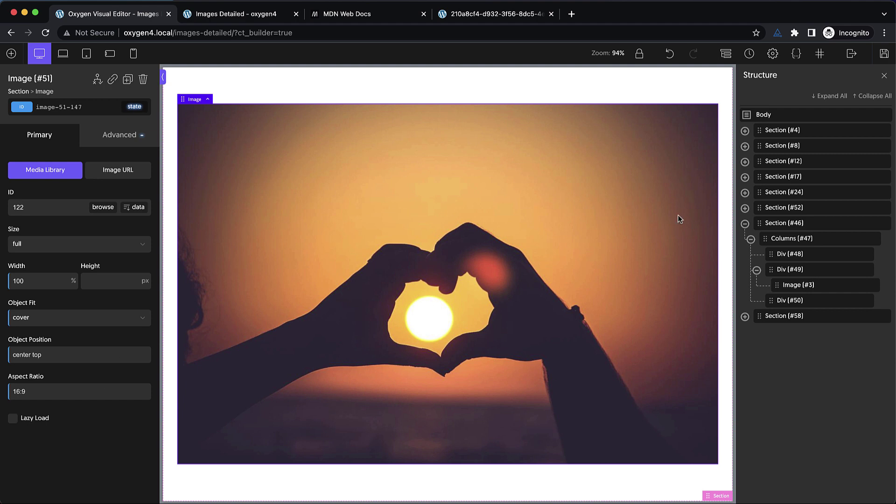
{"action": "left_click", "coordinate": [884, 54]}
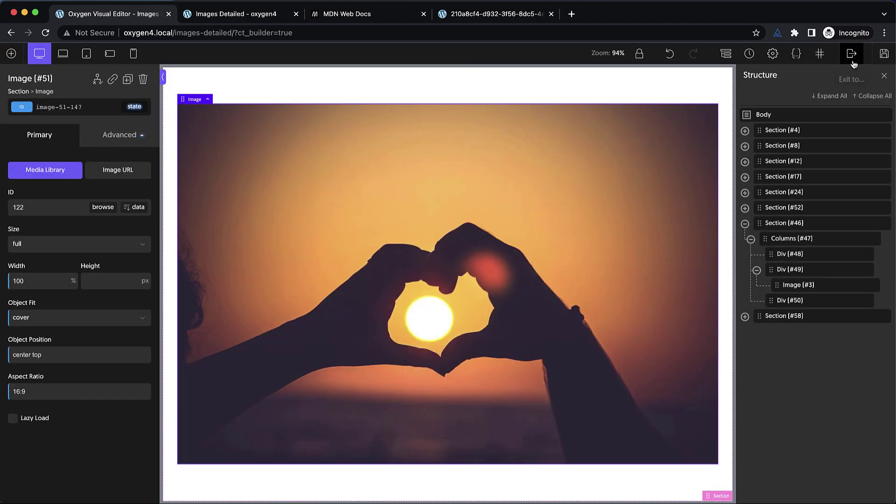
Reload the front-end page and inspect the cover photo's img element in DevTools.
{"action": "left_click", "coordinate": [252, 14]}
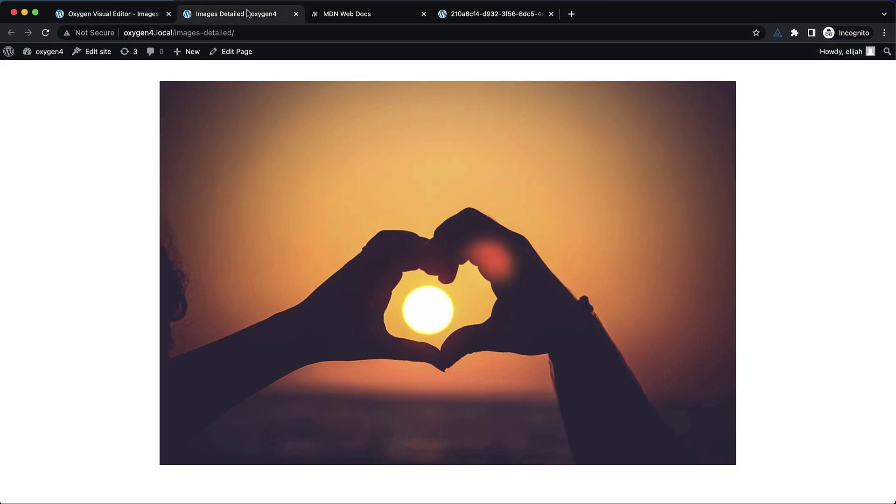
{"action": "left_click", "coordinate": [42, 30]}
{"action": "right_click", "coordinate": [387, 238]}
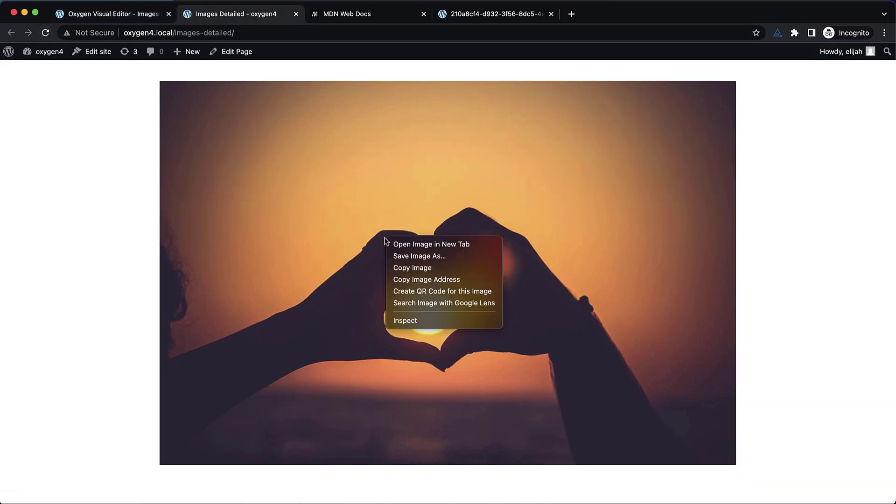
{"action": "left_click", "coordinate": [413, 318]}
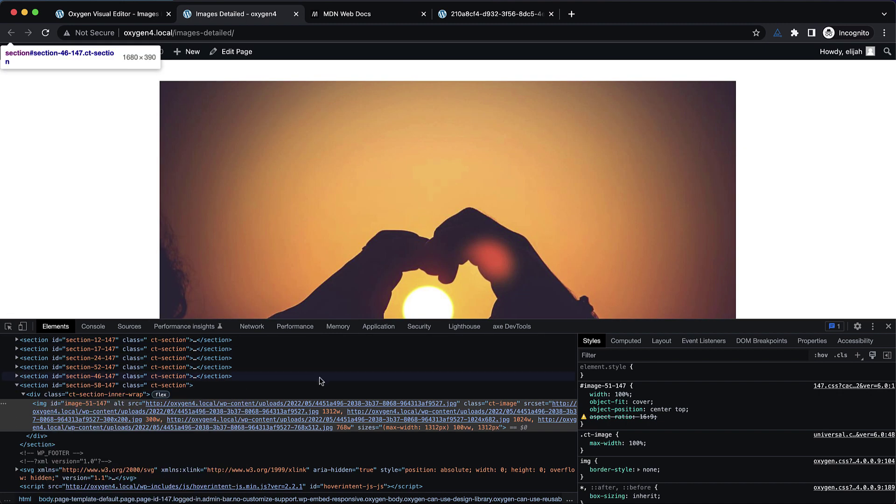
Return to Oxygen Builder and exit to the WordPress admin.
{"action": "left_click", "coordinate": [112, 13]}
{"action": "left_click", "coordinate": [860, 55]}
{"action": "left_click", "coordinate": [861, 71]}
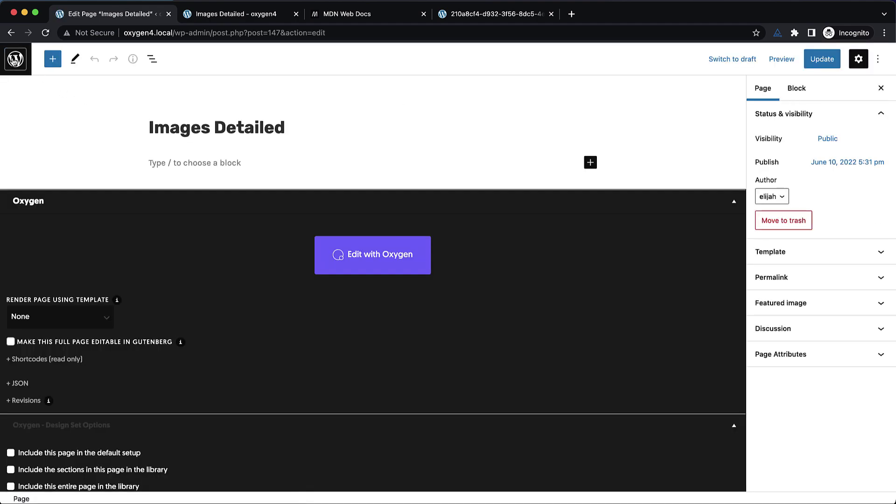
In the Media Library, give the heart photo alt text 'Two hands forming a heart shape, silhouetted against a sunset.'.
{"action": "left_click", "coordinate": [12, 58]}
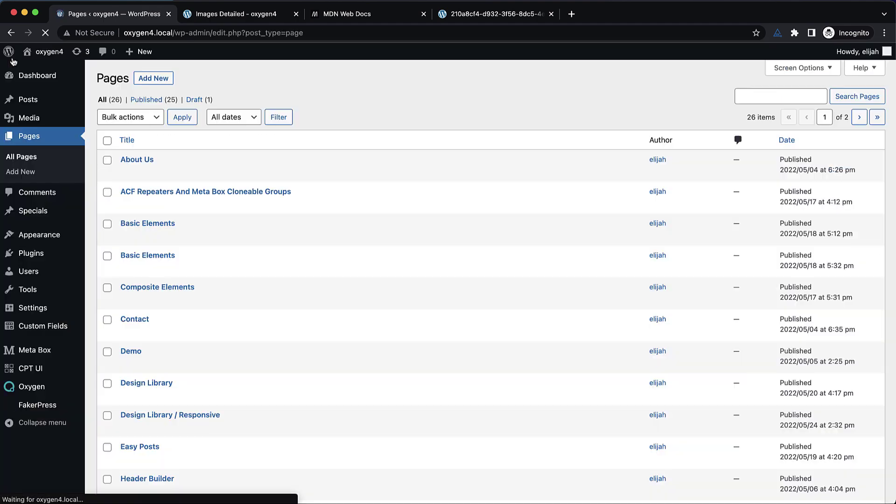
{"action": "mouse_move", "coordinate": [41, 123]}
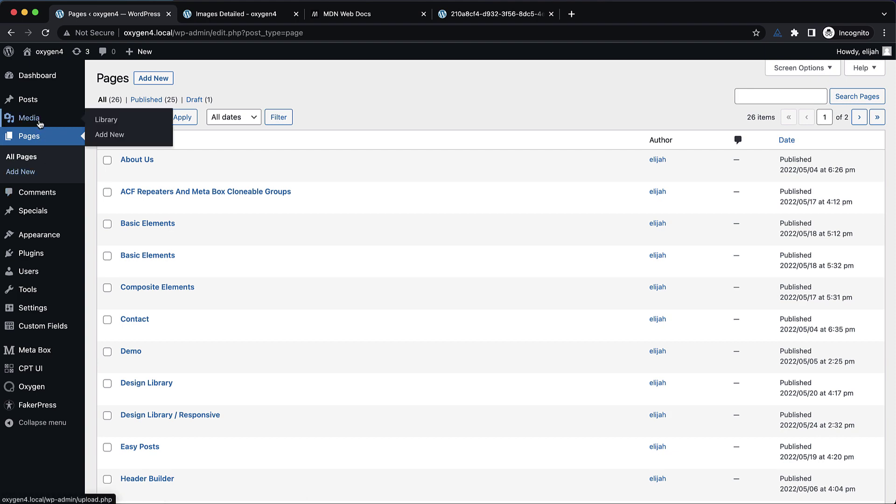
{"action": "left_click", "coordinate": [100, 123]}
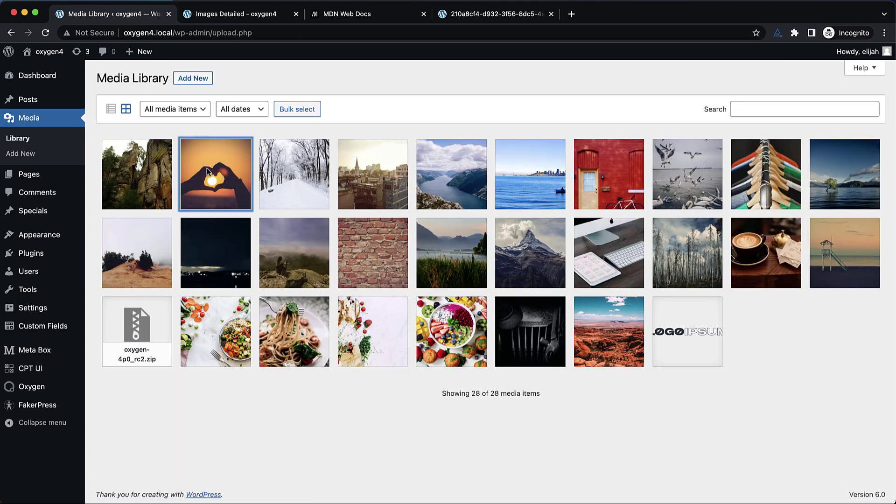
{"action": "left_click", "coordinate": [207, 170]}
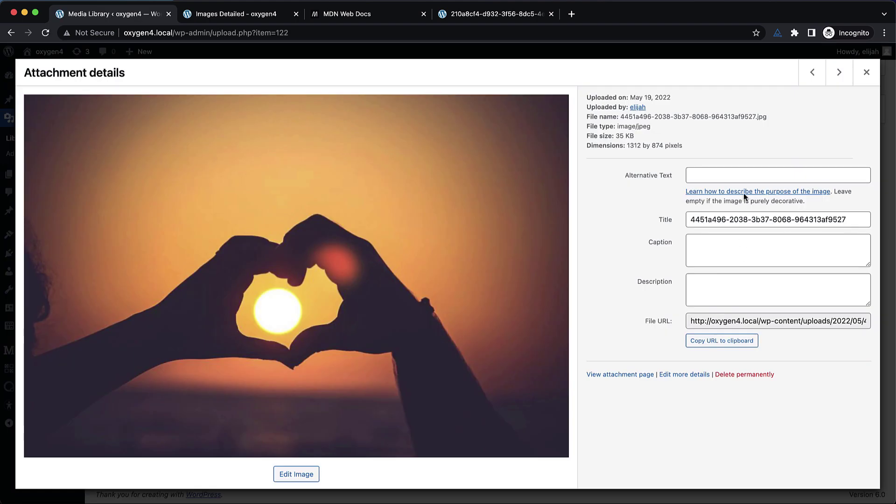
{"action": "left_click", "coordinate": [738, 176]}
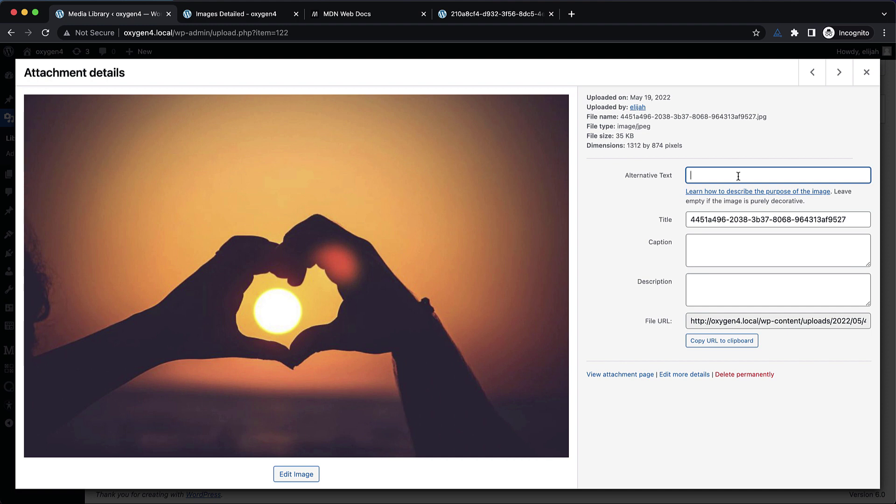
{"action": "type", "text": "Two hands forming a heart shape, sil"}
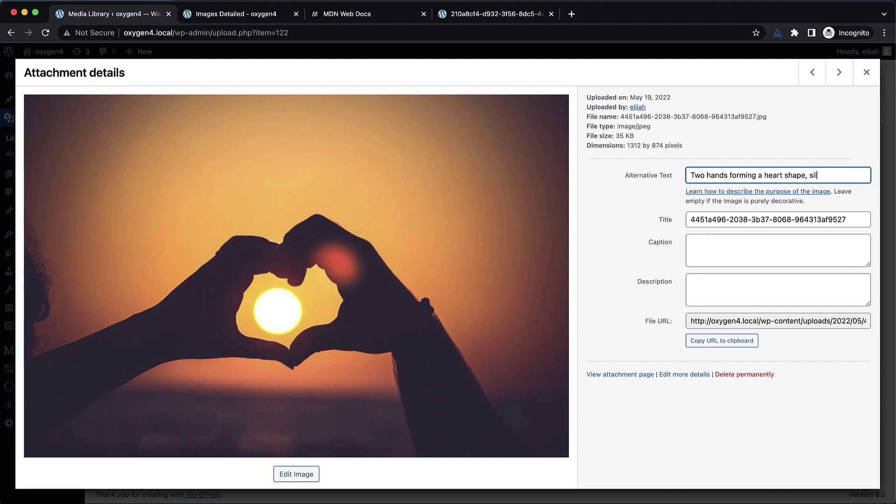
{"action": "type", "text": "houetted against a"}
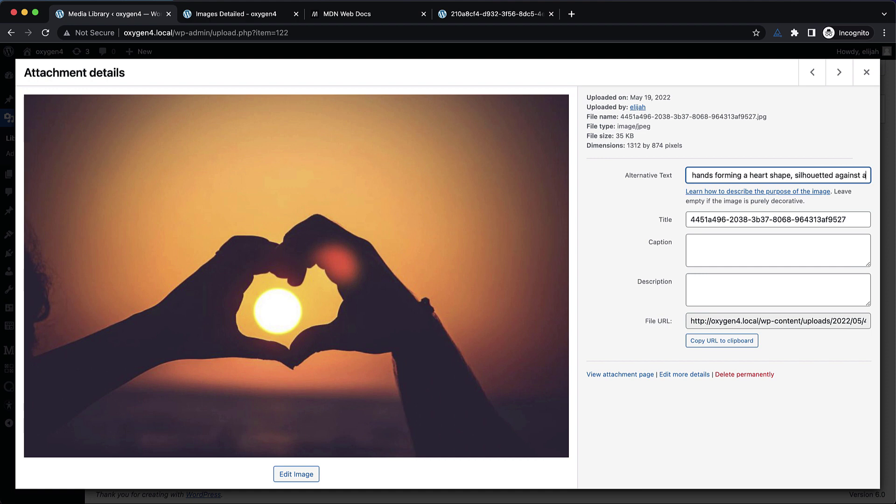
{"action": "type", "text": " sunset."}
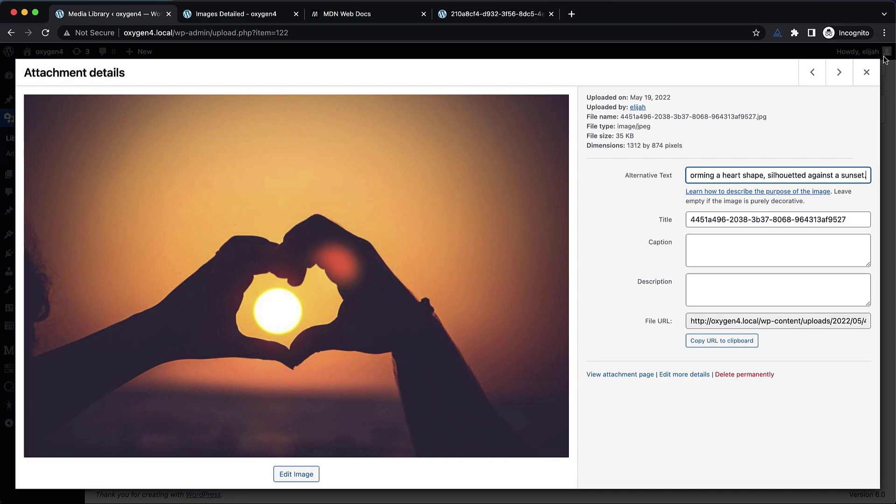
Browse the next attachments, step back to the heart image, and close the details.
{"action": "left_click", "coordinate": [838, 77]}
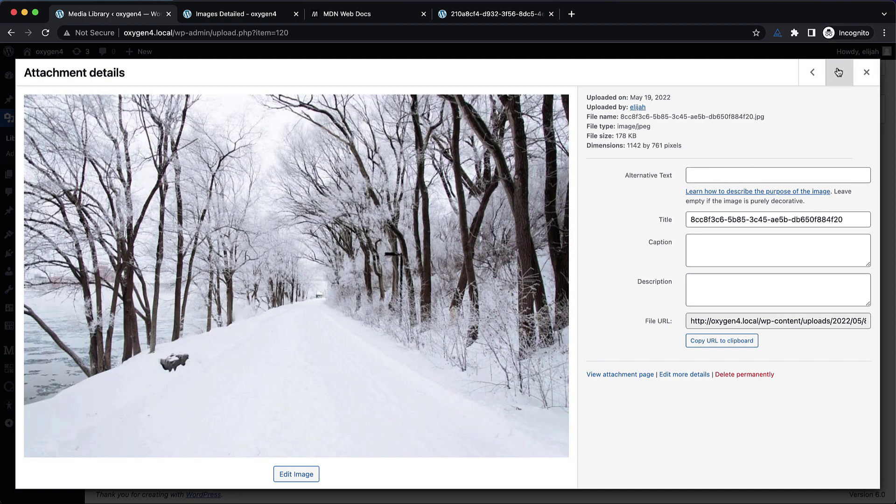
{"action": "left_click", "coordinate": [838, 75]}
{"action": "left_click", "coordinate": [838, 75]}
{"action": "left_click", "coordinate": [838, 75]}
{"action": "left_click", "coordinate": [814, 76]}
{"action": "left_click", "coordinate": [815, 75]}
{"action": "left_click", "coordinate": [814, 76]}
{"action": "left_click", "coordinate": [815, 75]}
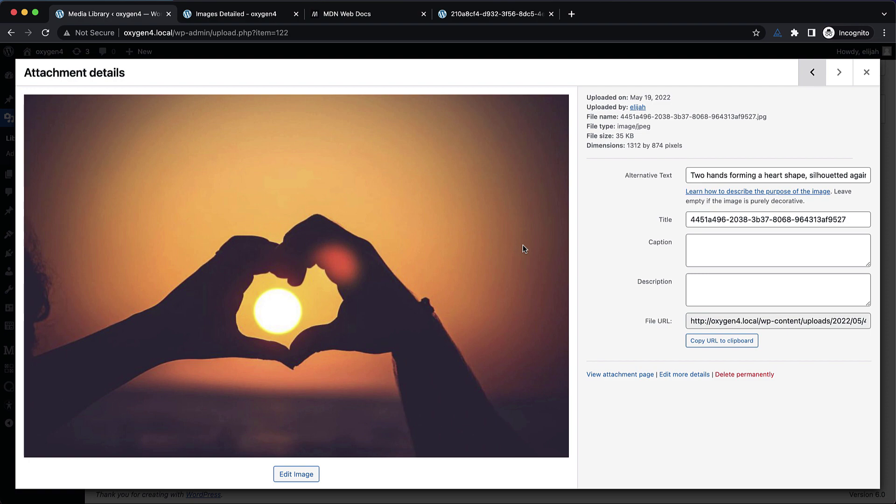
{"action": "left_click", "coordinate": [866, 72]}
Reload the front-end page, then reopen the heart image's details in the Media Library.
{"action": "left_click", "coordinate": [247, 16]}
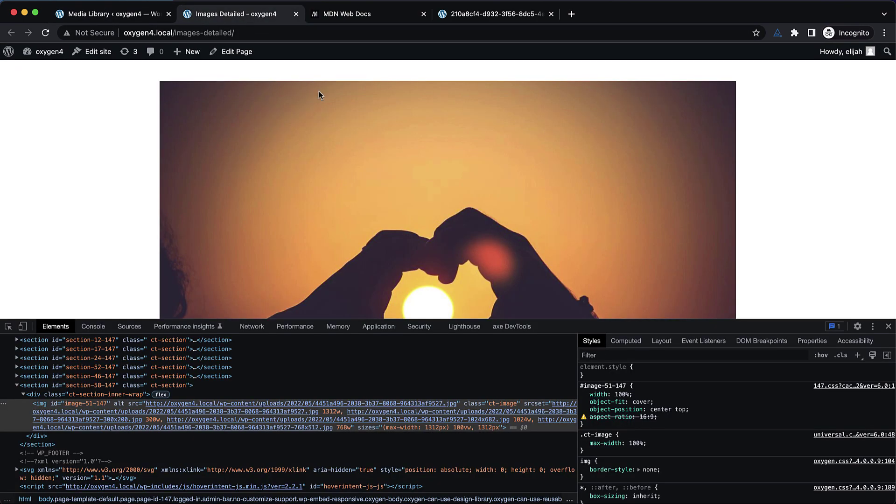
{"action": "key", "text": "super+r"}
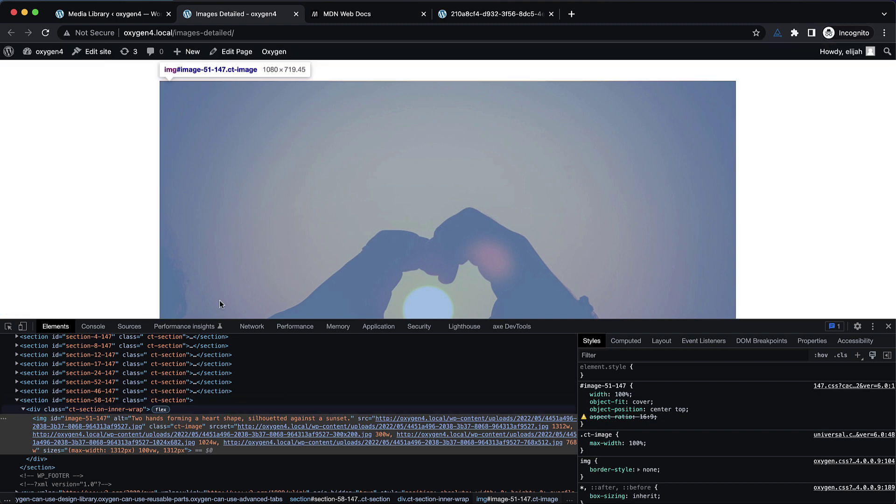
{"action": "left_click", "coordinate": [112, 13]}
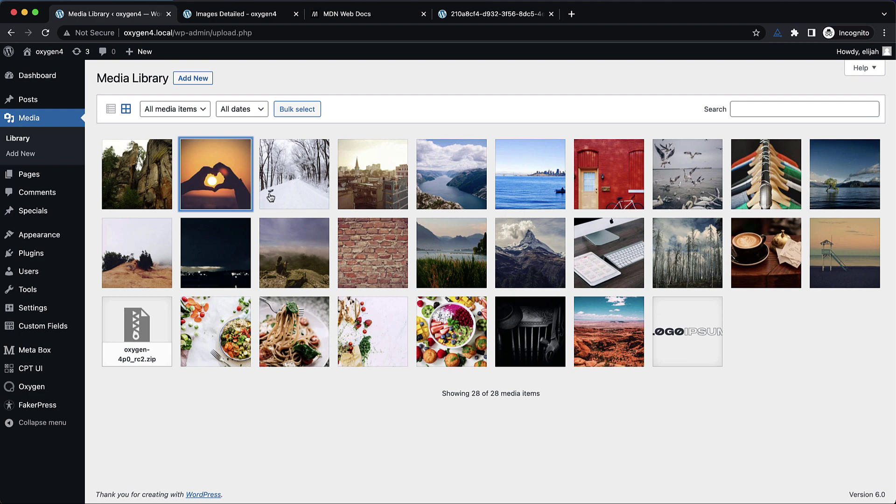
{"action": "left_click", "coordinate": [220, 177]}
Change 'Two' to 'Three' in the alt text and reload the front end to pick it up.
{"action": "double_click", "coordinate": [699, 175]}
{"action": "key", "text": "BackSpace"}
{"action": "type", "text": "Three hands forming a heart shape, silhouetted aga"}
{"action": "left_click", "coordinate": [867, 72]}
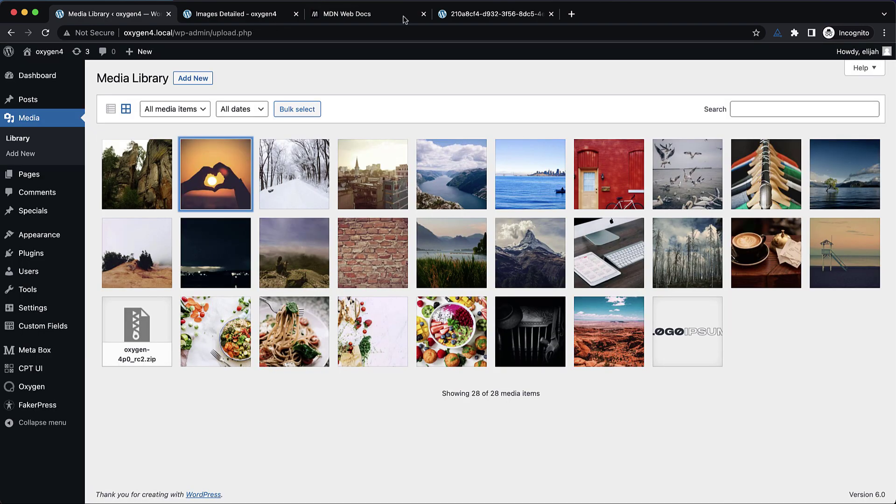
{"action": "left_click", "coordinate": [236, 13]}
{"action": "key", "text": "super+r"}
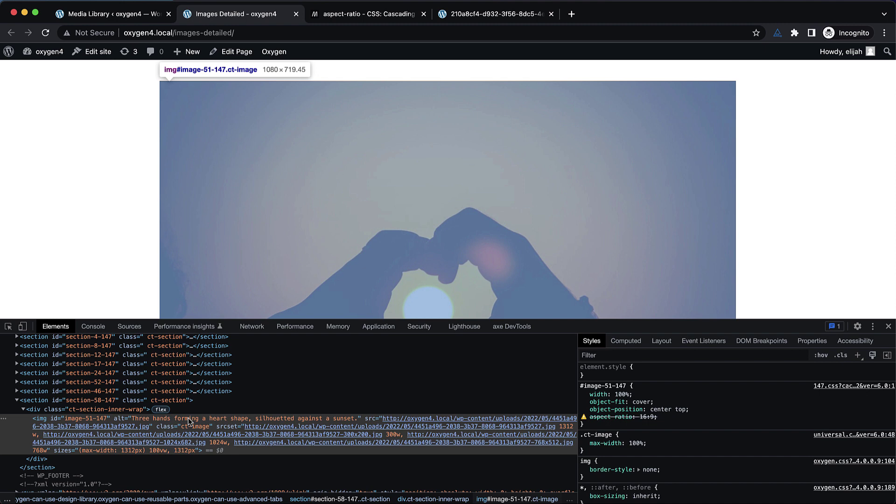
Reopen Images Detailed in Oxygen and change the cover image's aspect ratio to 16 / 9.
{"action": "left_click", "coordinate": [117, 18]}
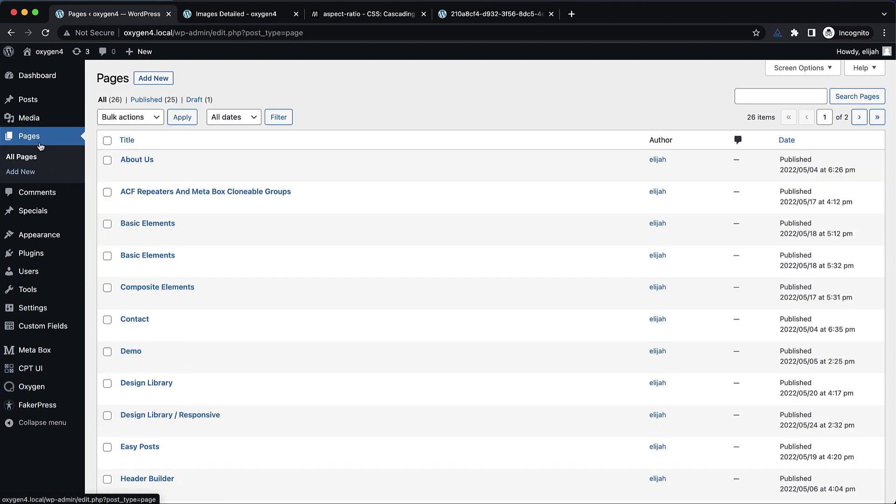
{"action": "mouse_move", "coordinate": [220, 210]}
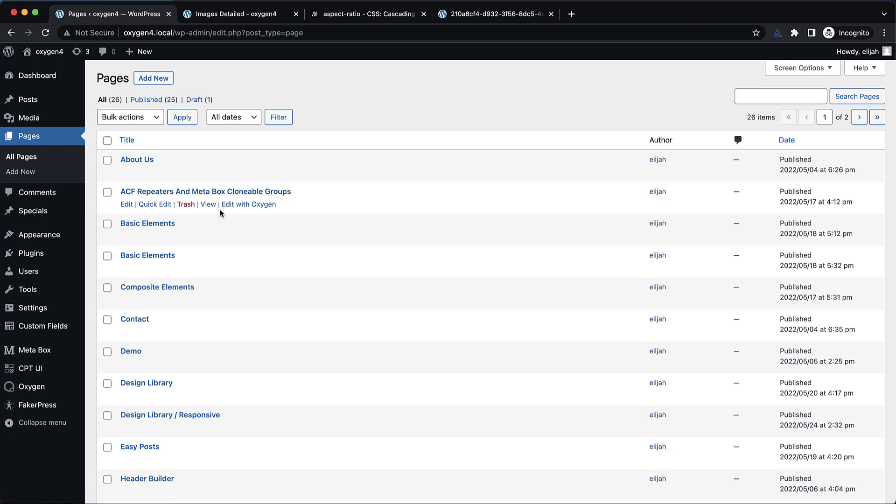
{"action": "scroll", "coordinate": [219, 209], "scroll_direction": "down", "scroll_amount": 7}
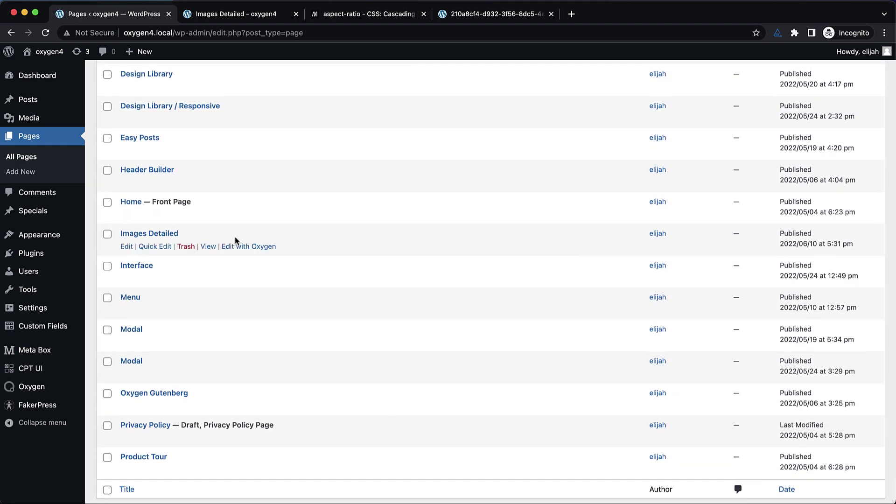
{"action": "left_click", "coordinate": [240, 248]}
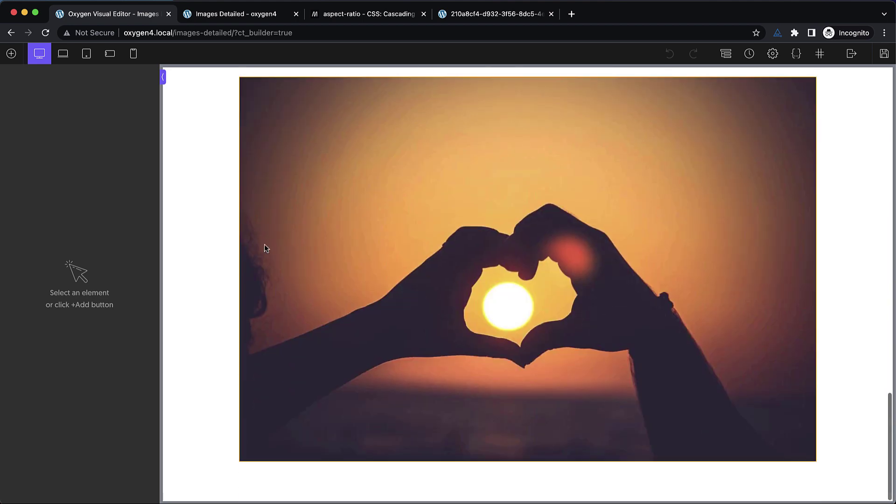
{"action": "left_click", "coordinate": [416, 269]}
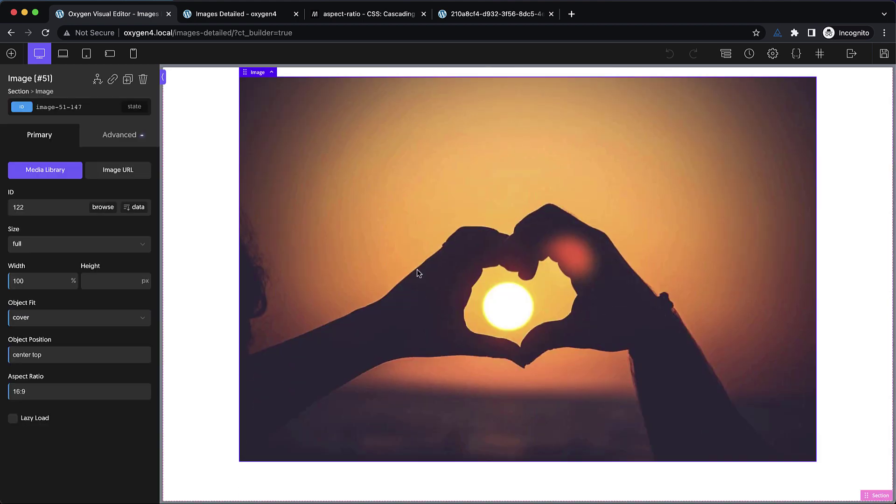
{"action": "left_click", "coordinate": [32, 392]}
{"action": "key", "text": "BackSpace"}
{"action": "key", "text": "BackSpace"}
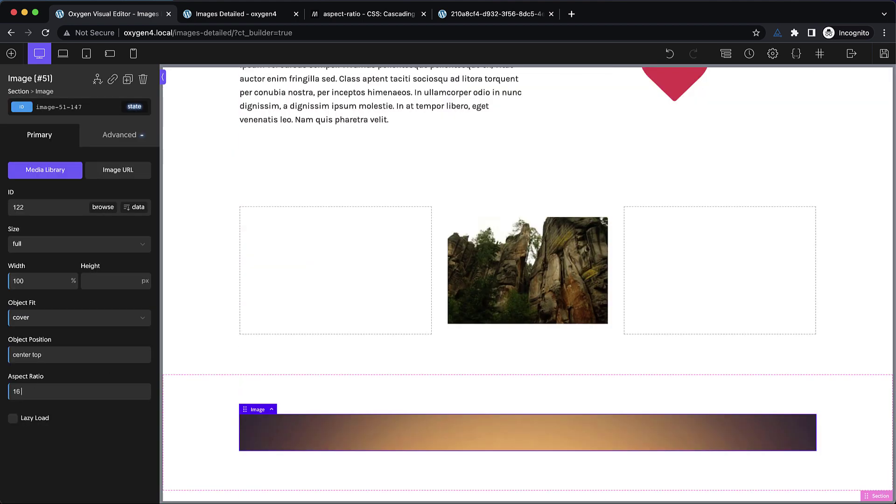
{"action": "type", "text": "/ 9"}
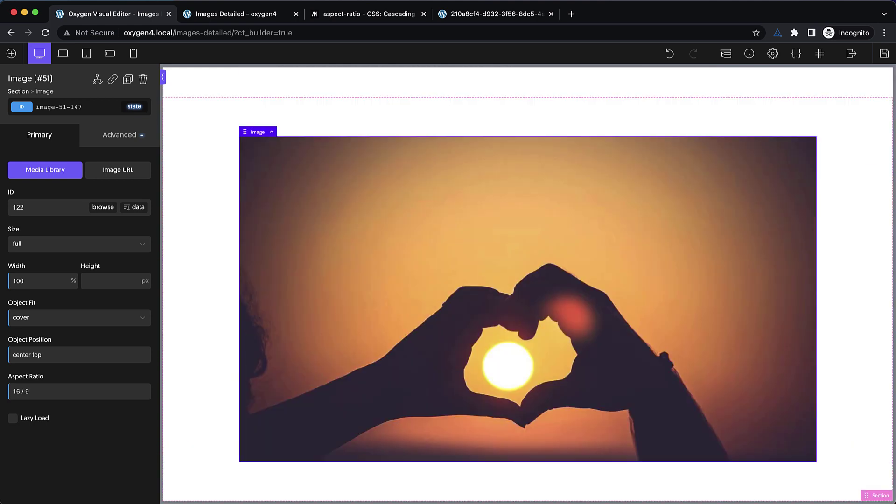
{"action": "left_click", "coordinate": [367, 14]}
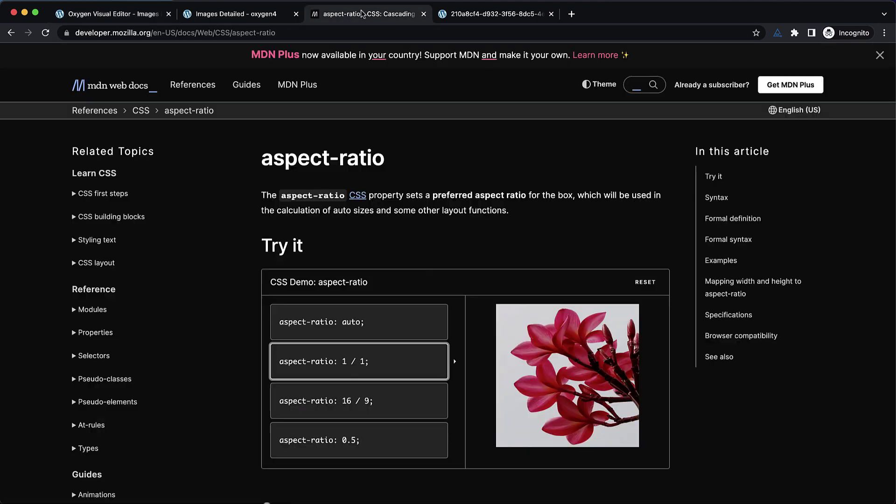
{"action": "scroll", "coordinate": [416, 237], "scroll_direction": "down", "scroll_amount": 2}
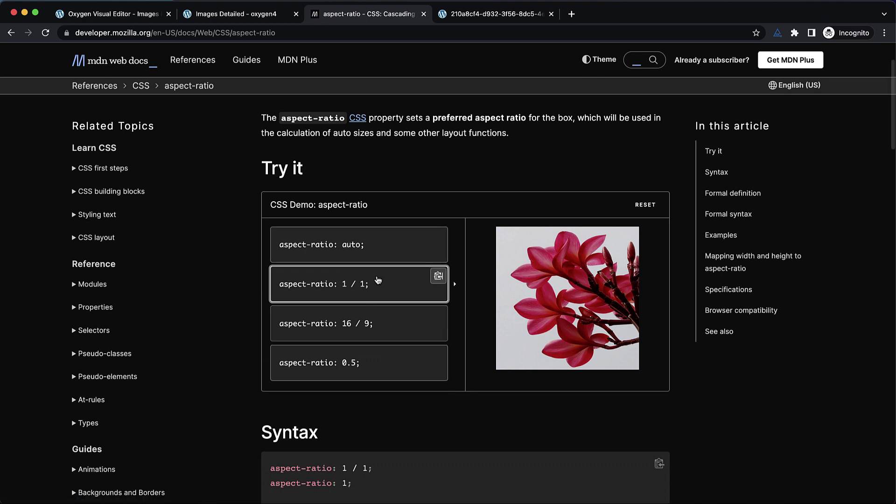
{"action": "scroll", "coordinate": [369, 346], "scroll_direction": "up", "scroll_amount": 1}
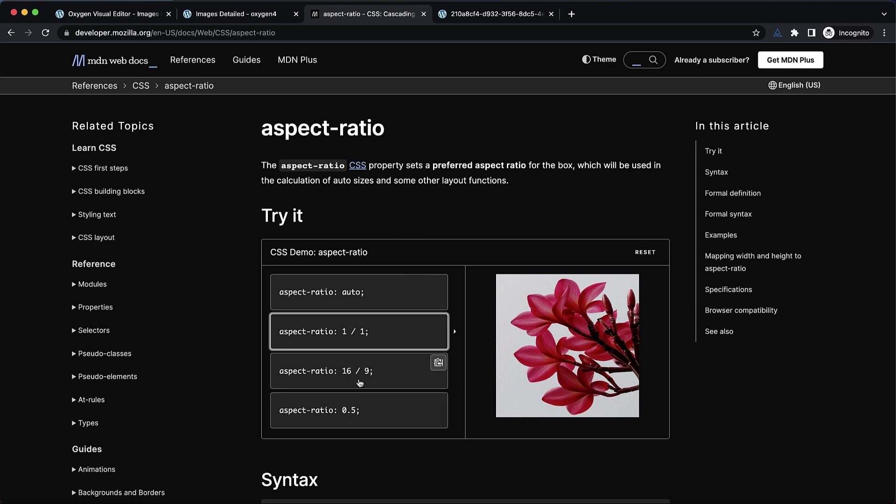
{"action": "left_click", "coordinate": [114, 13]}
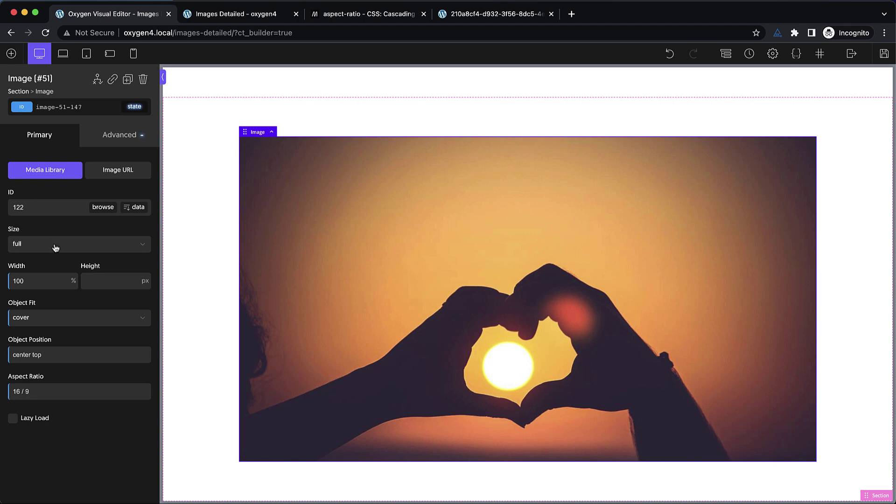
Add a custom attribute alt with value 'Whatever we want' to the image.
{"action": "left_click", "coordinate": [113, 138]}
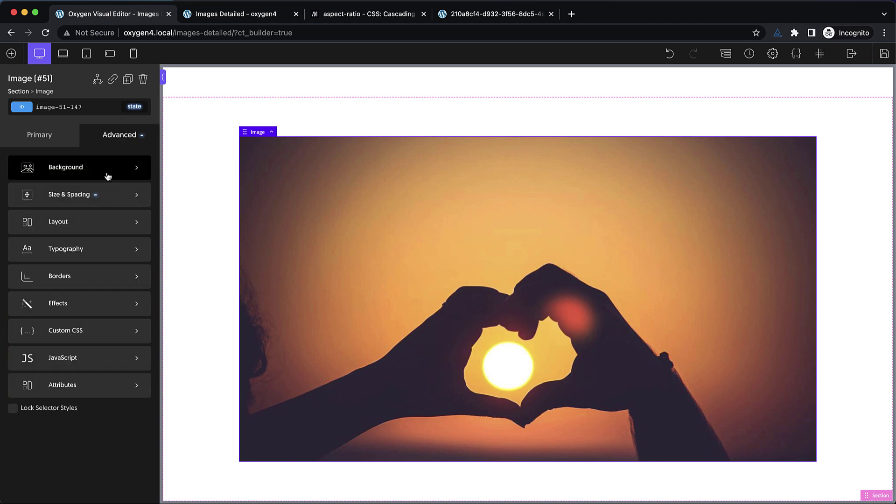
{"action": "left_click", "coordinate": [89, 383]}
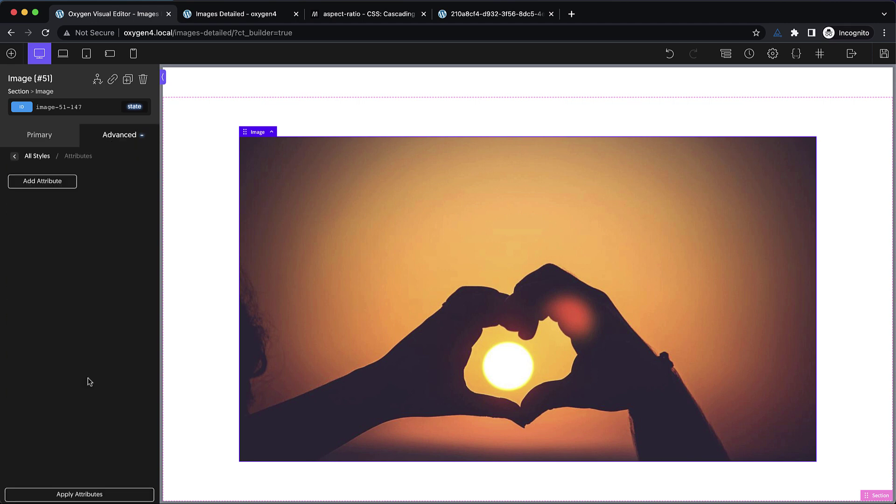
{"action": "left_click", "coordinate": [67, 182]}
{"action": "left_click", "coordinate": [49, 222]}
{"action": "type", "text": "alt"}
{"action": "left_click", "coordinate": [53, 248]}
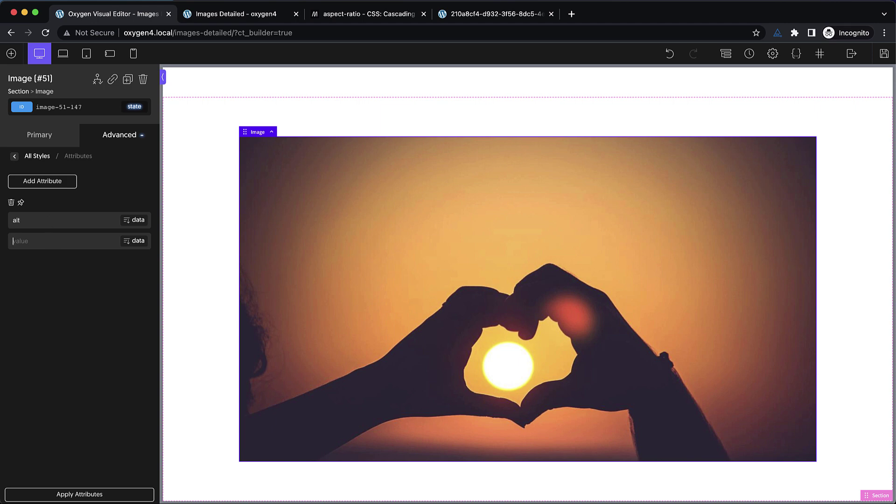
{"action": "type", "text": "Whatever we want"}
Save the page and reload the front end to see the new alt.
{"action": "left_click", "coordinate": [884, 54]}
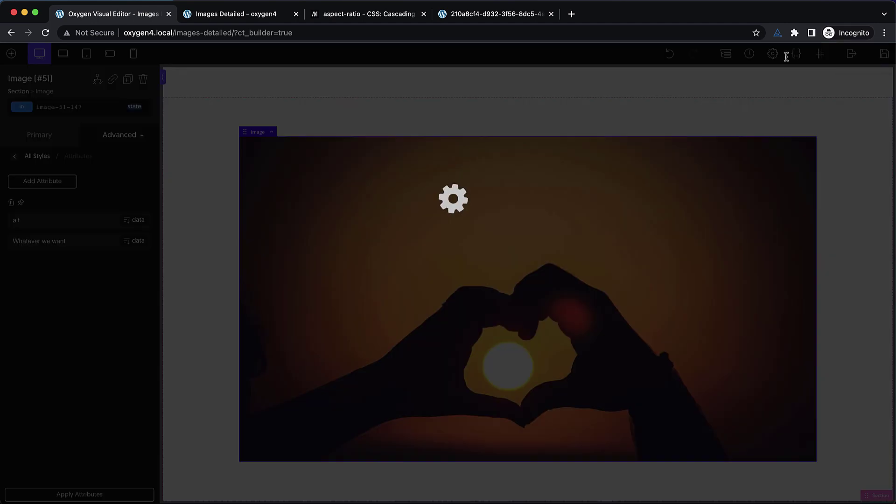
{"action": "left_click", "coordinate": [269, 17]}
{"action": "key", "text": "super+r"}
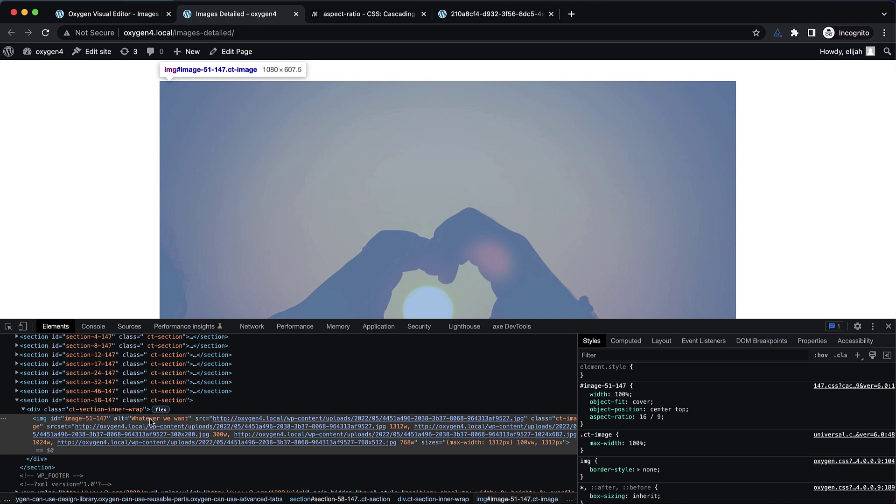
Delete the custom alt attribute, save the page, and reload the front end to check.
{"action": "left_click", "coordinate": [136, 20]}
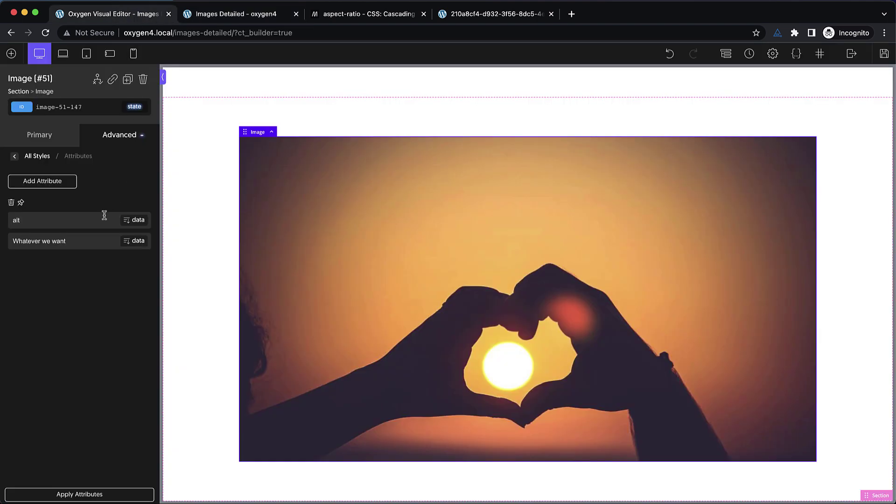
{"action": "left_click", "coordinate": [11, 203]}
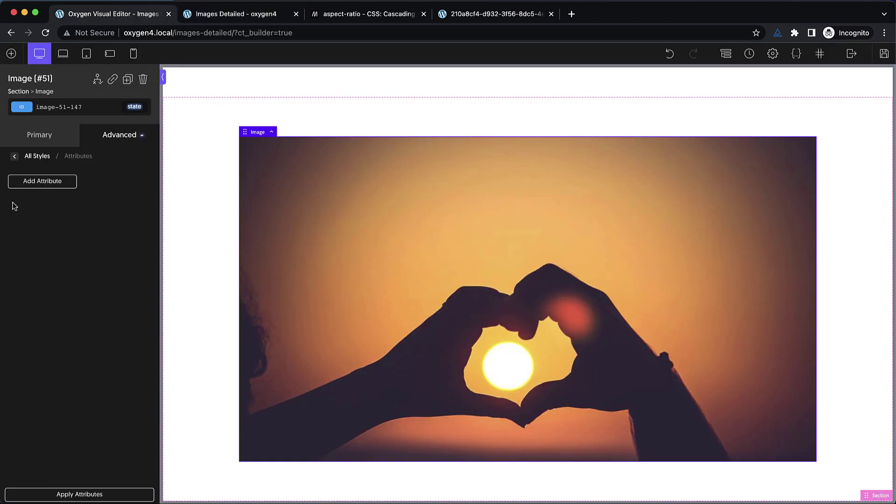
{"action": "left_click", "coordinate": [884, 54]}
{"action": "left_click", "coordinate": [15, 158]}
{"action": "left_click", "coordinate": [41, 139]}
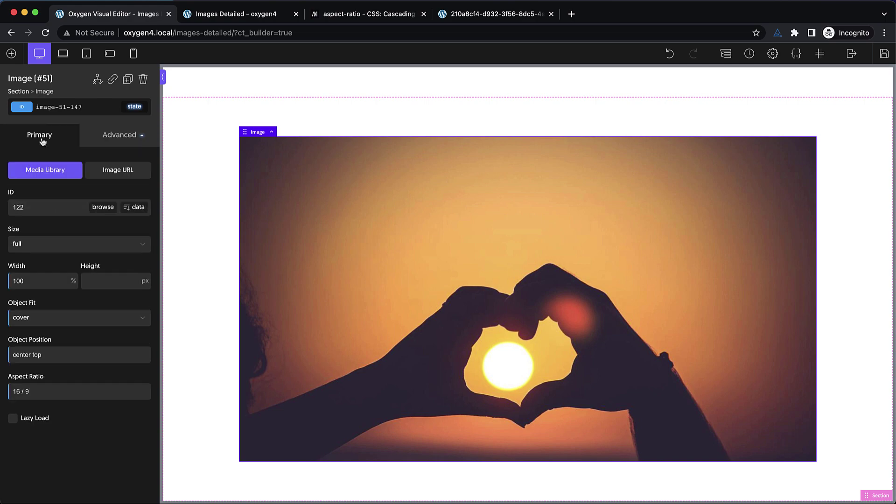
{"action": "left_click", "coordinate": [884, 53]}
{"action": "left_click", "coordinate": [242, 15]}
{"action": "key", "text": "super+r"}
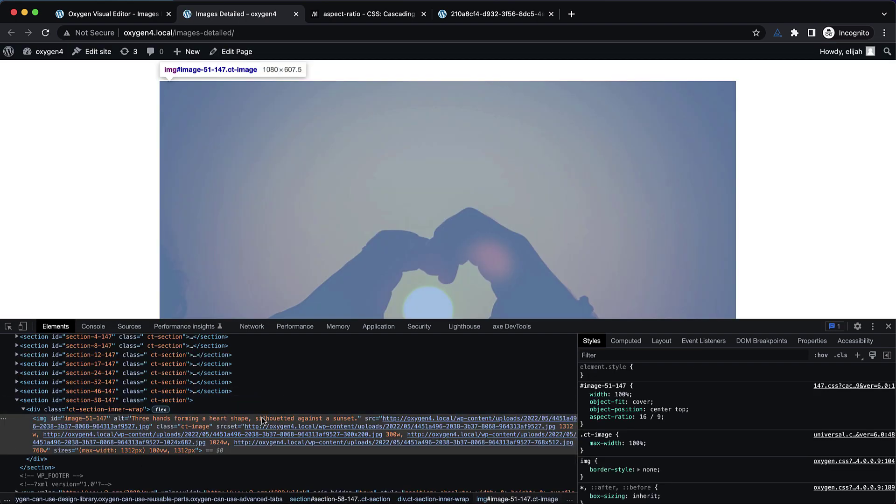